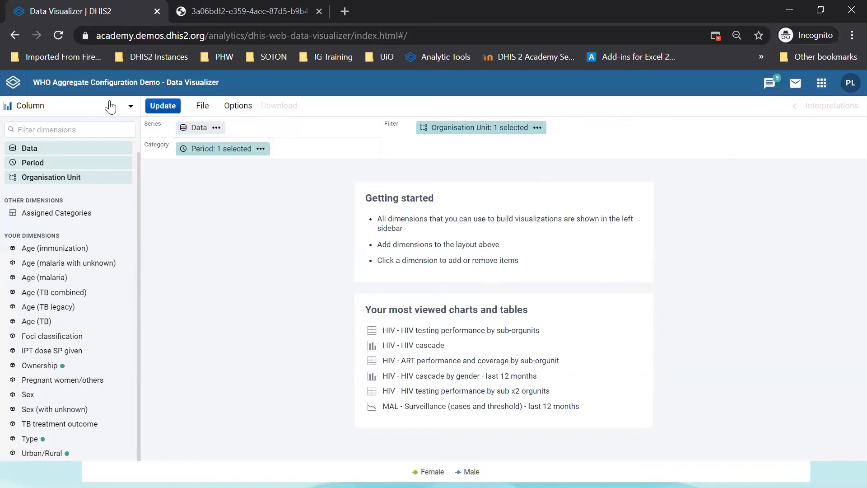
- Set the visualization type to Line and select the indicator "HIV - PLHIV new on ART" as the data
{"action": "left_click", "coordinate": [113, 107]}
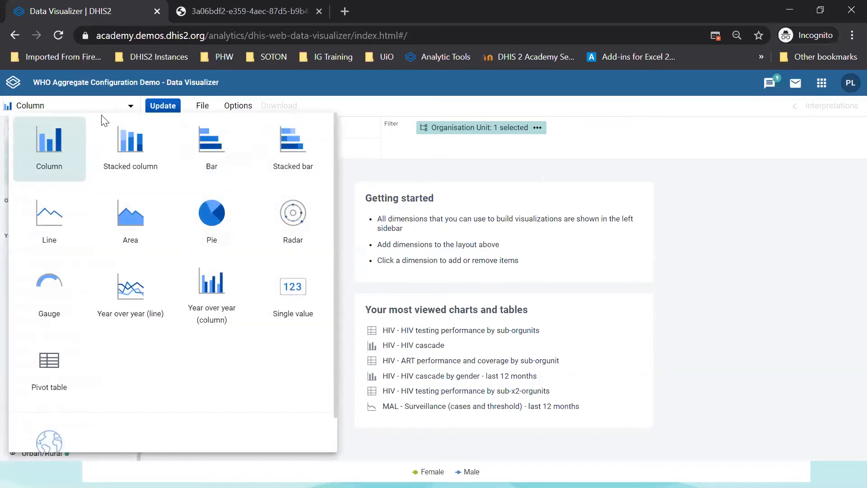
{"action": "left_click", "coordinate": [50, 224]}
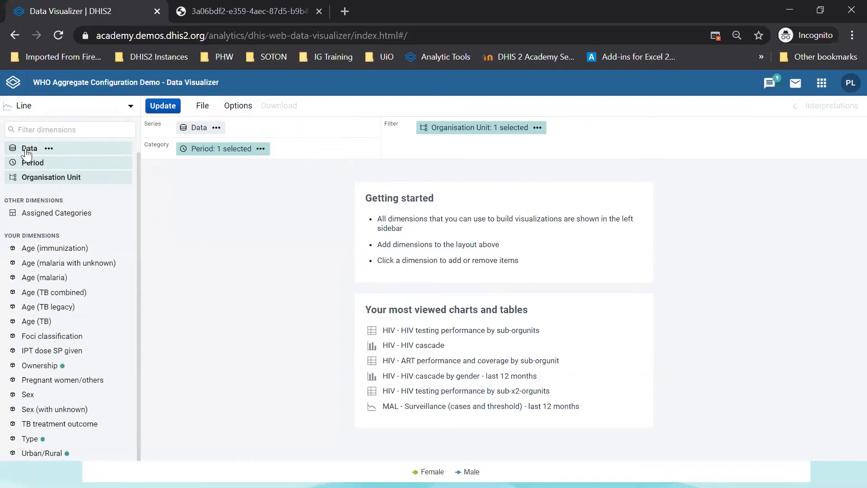
{"action": "left_click", "coordinate": [199, 127]}
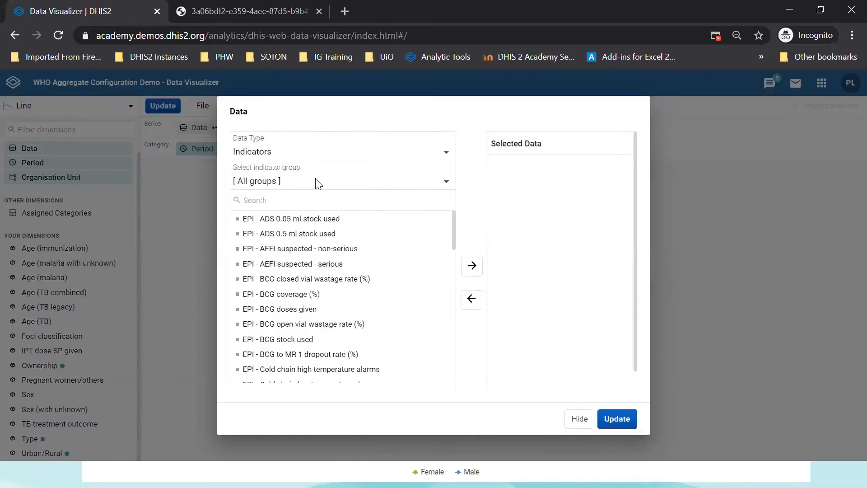
{"action": "left_click", "coordinate": [317, 182]}
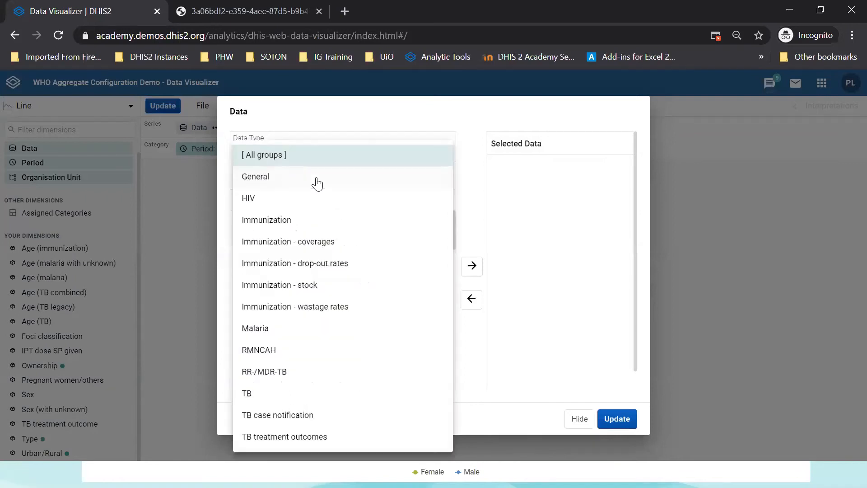
{"action": "left_click", "coordinate": [288, 208]}
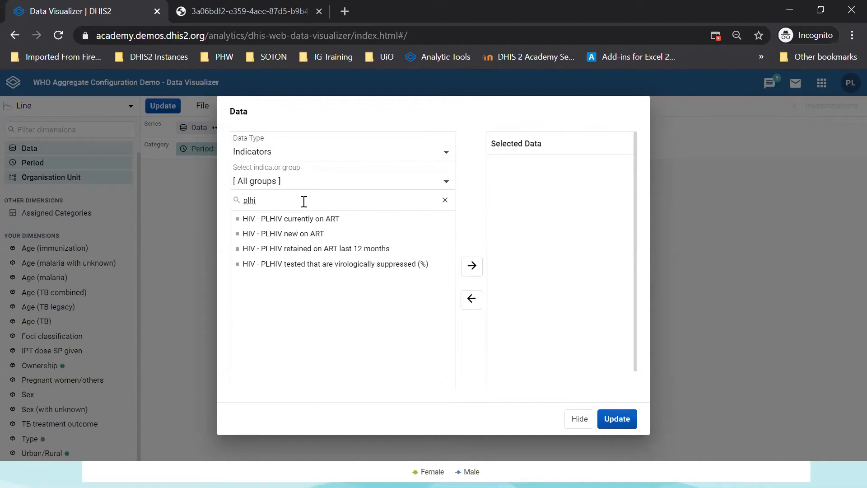
{"action": "left_click", "coordinate": [311, 234]}
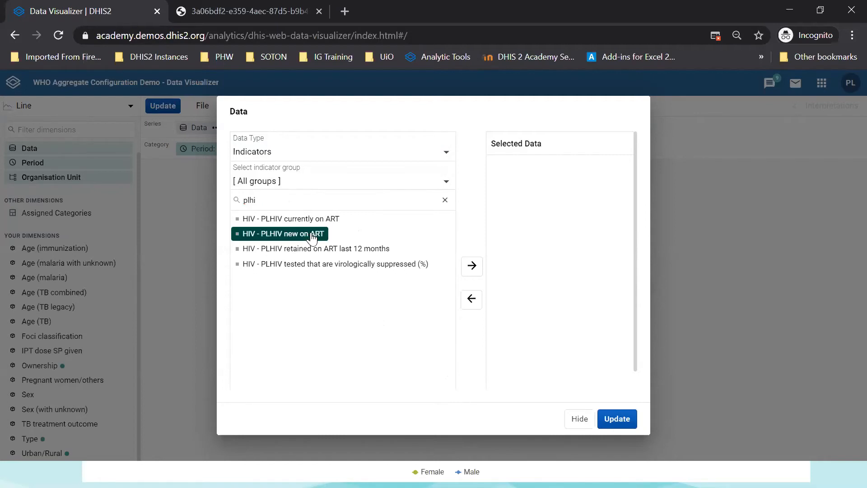
{"action": "left_click", "coordinate": [472, 267]}
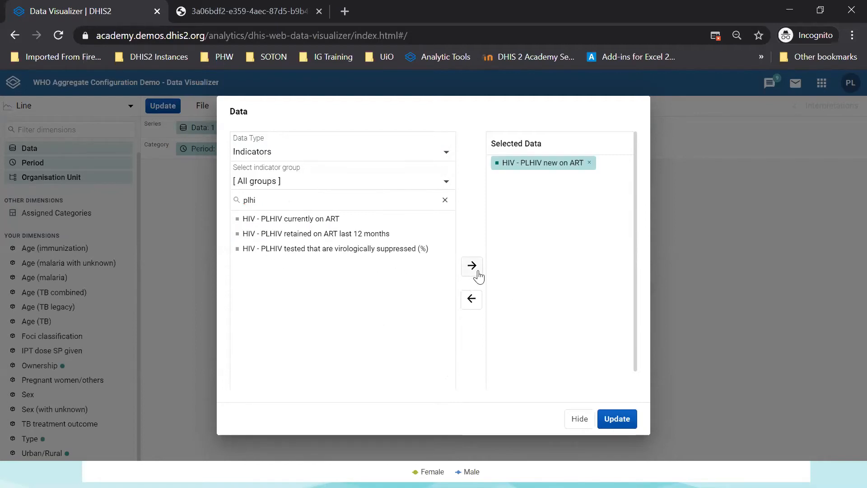
{"action": "left_click", "coordinate": [580, 421]}
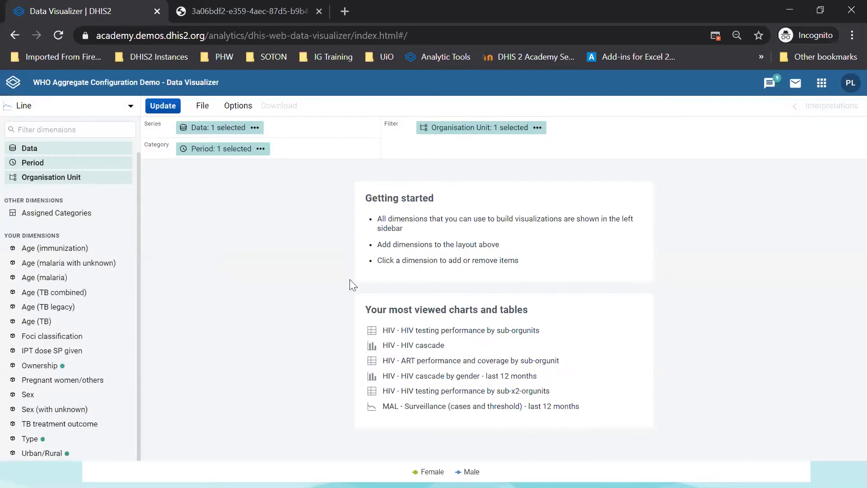
- Replace the Last 12 months period with the fixed monthly periods January 2019 to December 2019
{"action": "left_click", "coordinate": [240, 154]}
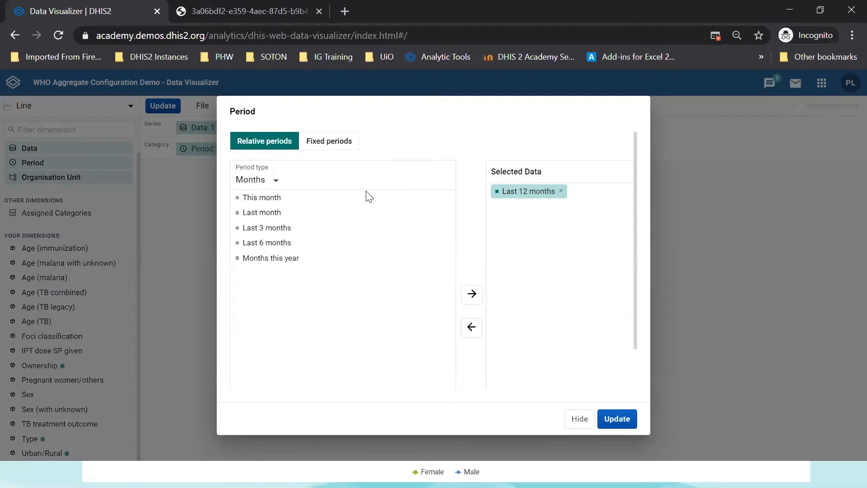
{"action": "left_click", "coordinate": [340, 144]}
{"action": "left_click", "coordinate": [296, 184]}
{"action": "left_click", "coordinate": [310, 180]}
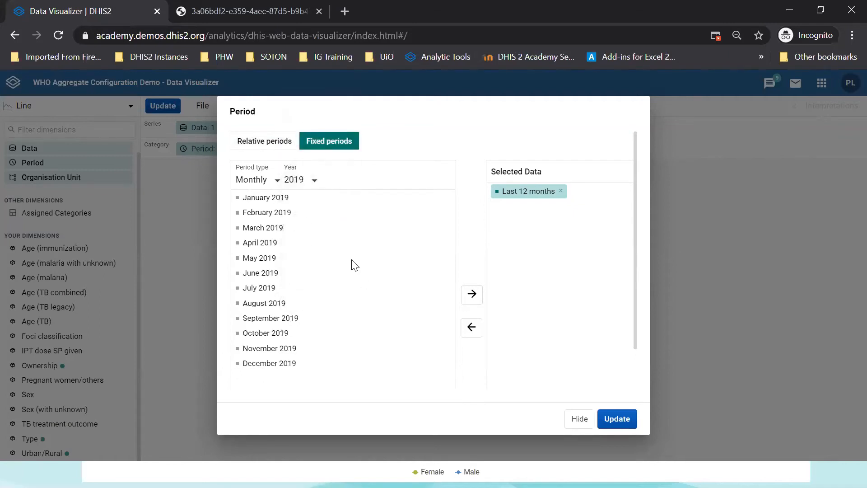
{"action": "left_click", "coordinate": [280, 198]}
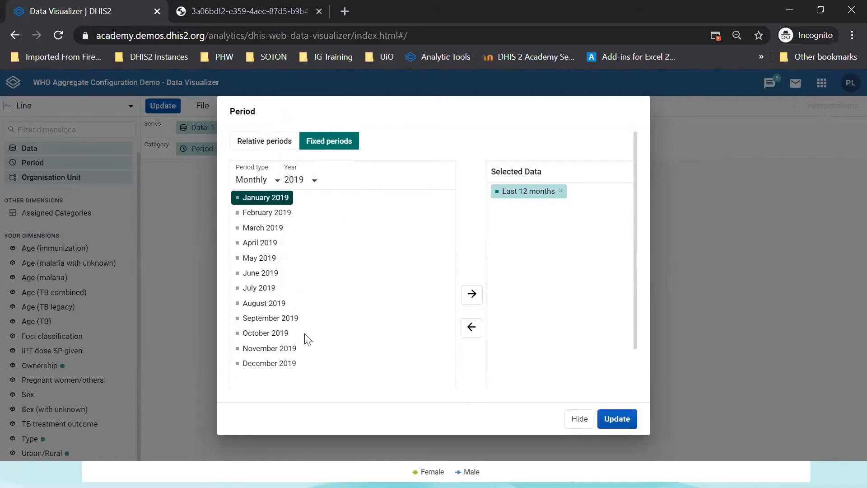
{"action": "left_click", "coordinate": [289, 364], "text": "shift"}
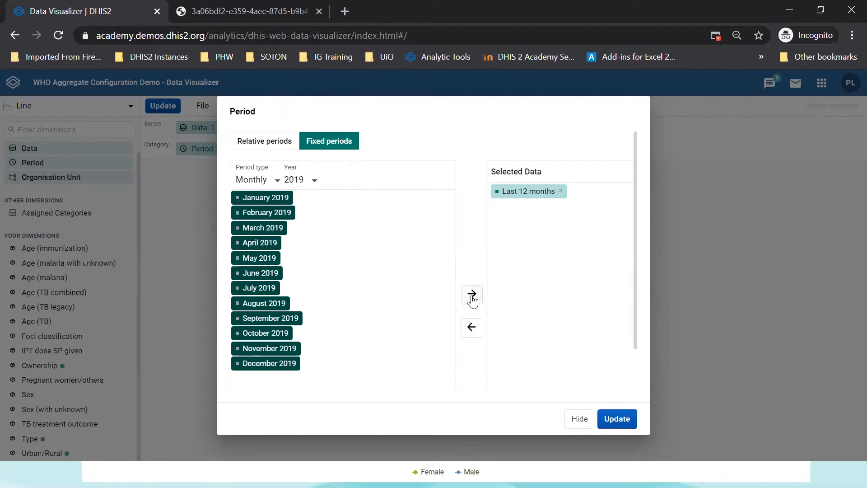
{"action": "left_click", "coordinate": [560, 190]}
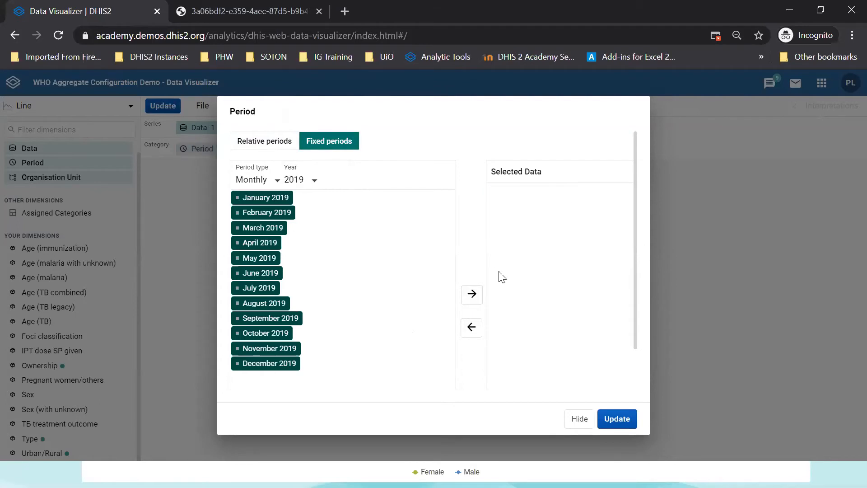
{"action": "left_click", "coordinate": [472, 294]}
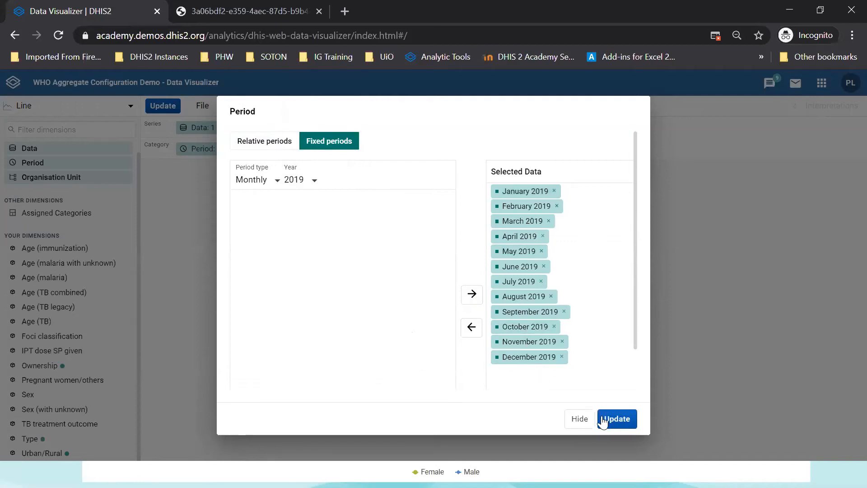
{"action": "left_click", "coordinate": [579, 420]}
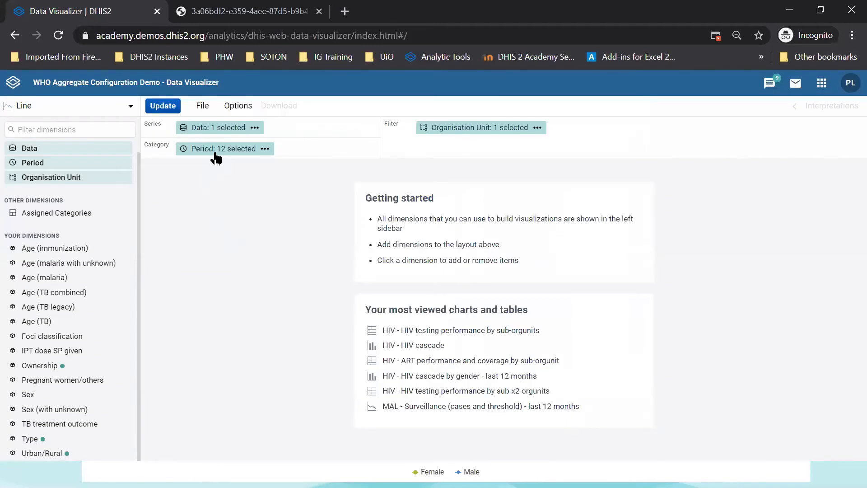
- Add the Sex dimension with its Female and Male items to the series and generate the line chart
{"action": "mouse_move", "coordinate": [220, 131]}
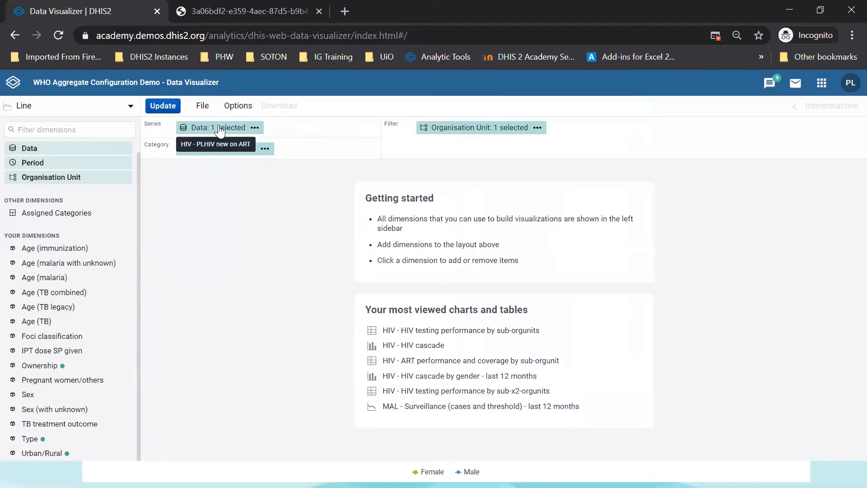
{"action": "mouse_move", "coordinate": [473, 132]}
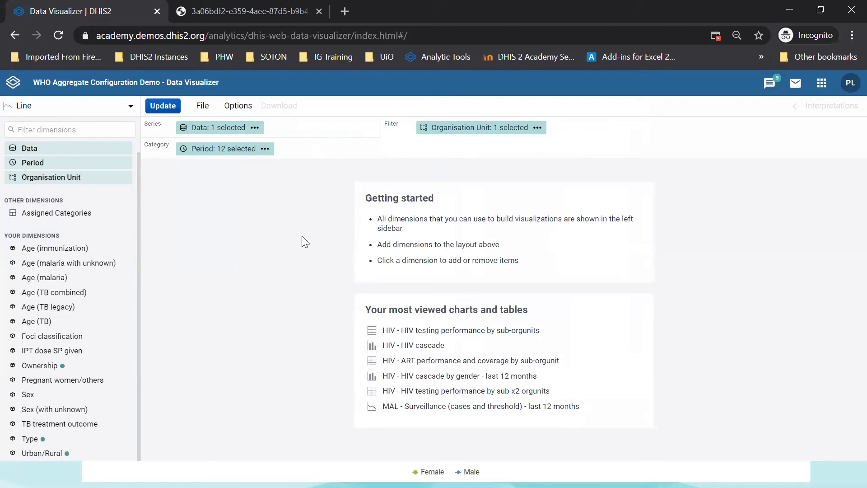
{"action": "key", "text": "alt+Tab"}
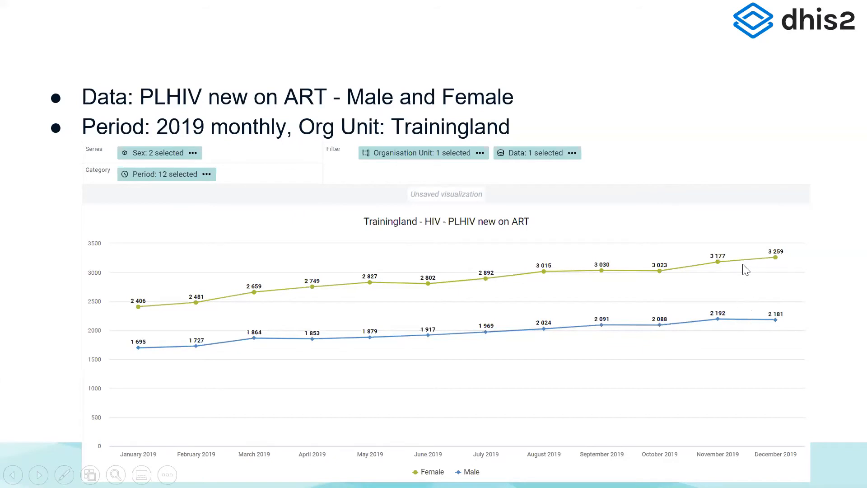
{"action": "key", "text": "alt+Tab"}
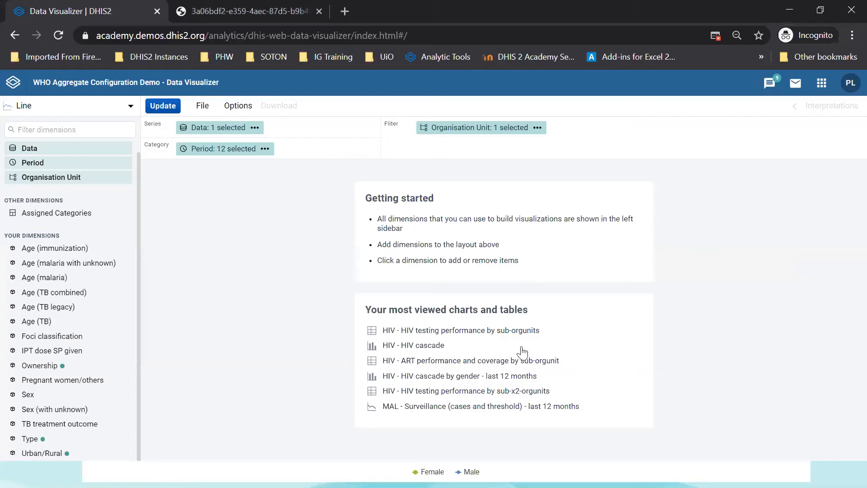
{"action": "left_click", "coordinate": [30, 395]}
{"action": "left_click", "coordinate": [248, 165]}
{"action": "left_click", "coordinate": [249, 177], "text": "ctrl"}
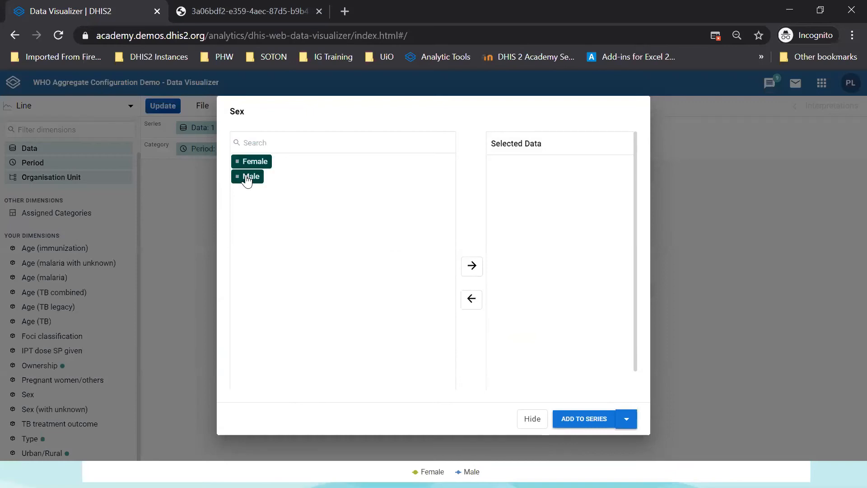
{"action": "left_click", "coordinate": [472, 267]}
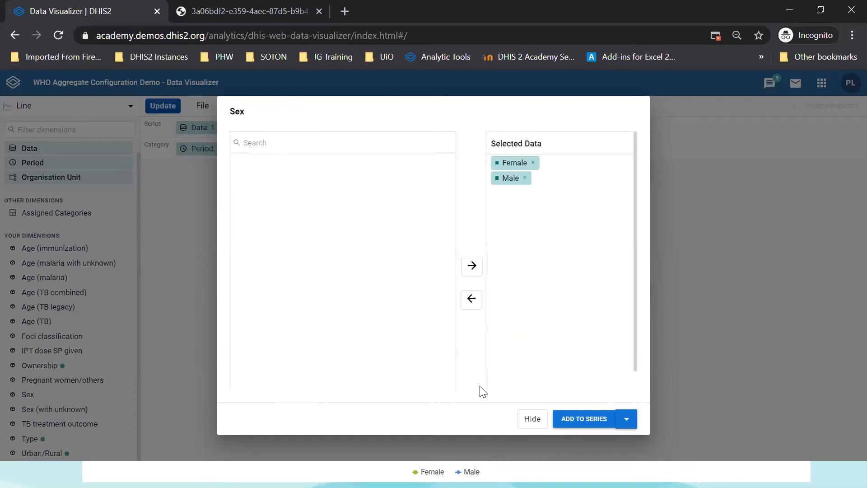
{"action": "left_click", "coordinate": [585, 420]}
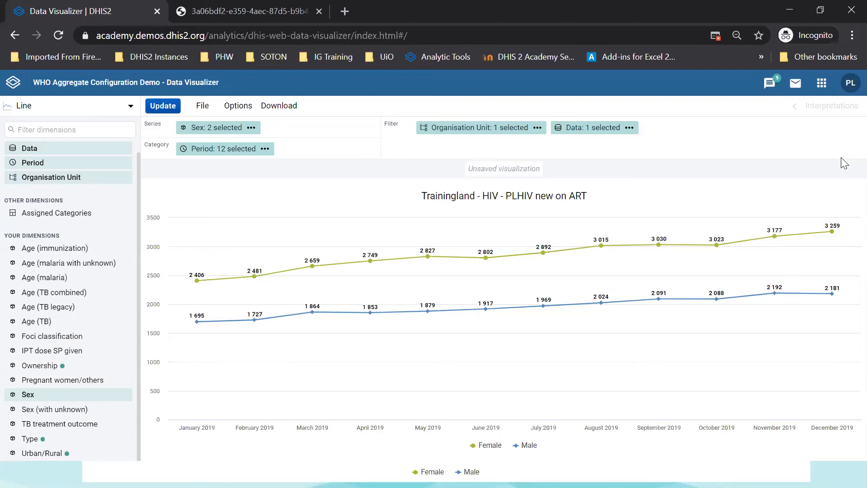
- Turn on cumulative values in the line chart's data options and update the chart
{"action": "left_click", "coordinate": [105, 106]}
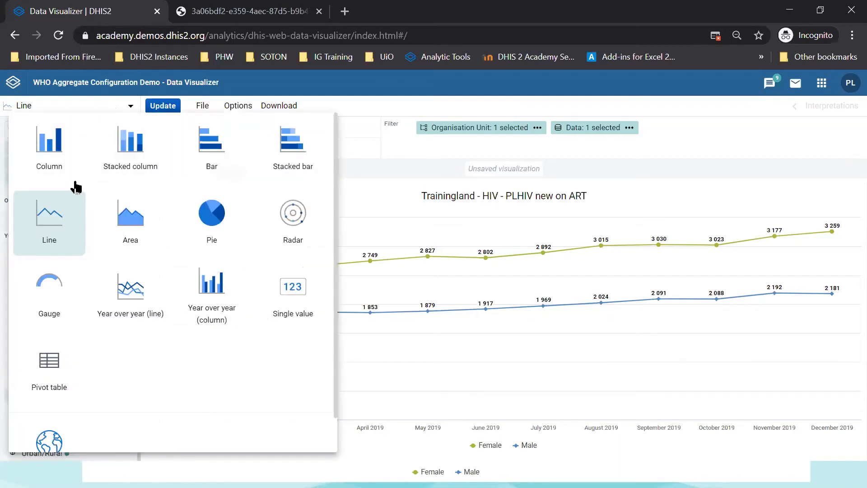
{"action": "left_click", "coordinate": [391, 110]}
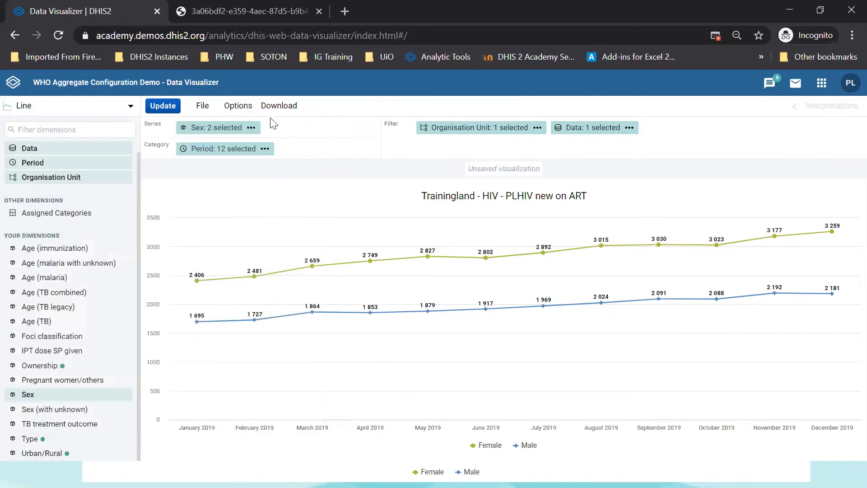
{"action": "left_click", "coordinate": [239, 108]}
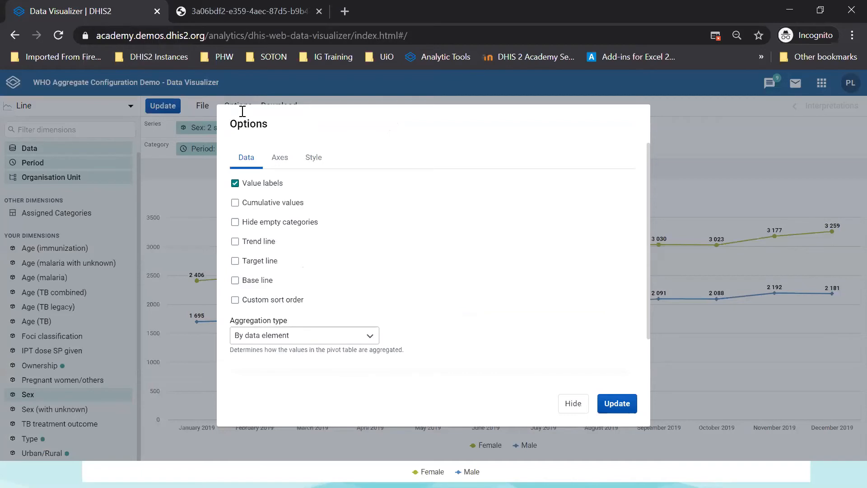
{"action": "left_click", "coordinate": [236, 204]}
{"action": "left_click", "coordinate": [616, 403]}
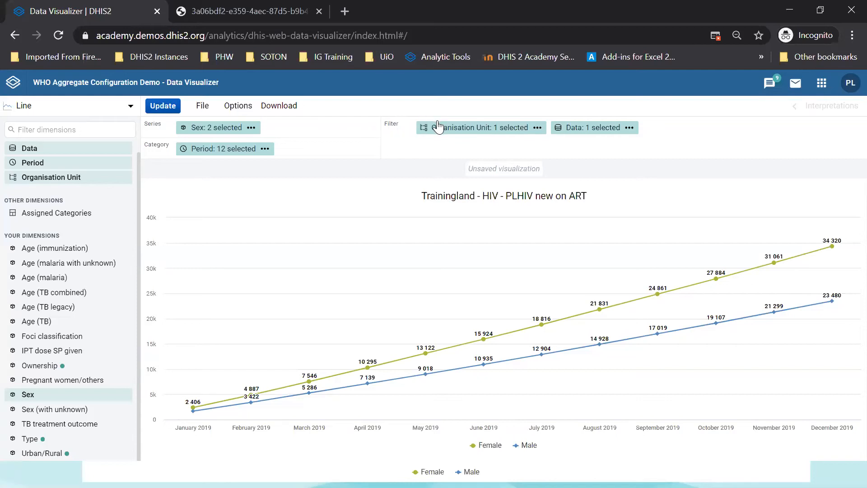
- Change the visualization type to Column and update the chart
{"action": "left_click", "coordinate": [126, 108]}
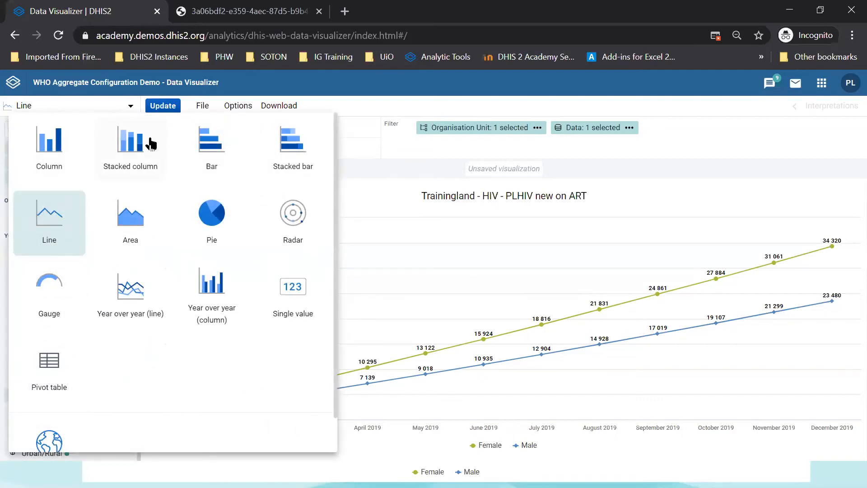
{"action": "left_click", "coordinate": [59, 144]}
{"action": "left_click", "coordinate": [170, 107]}
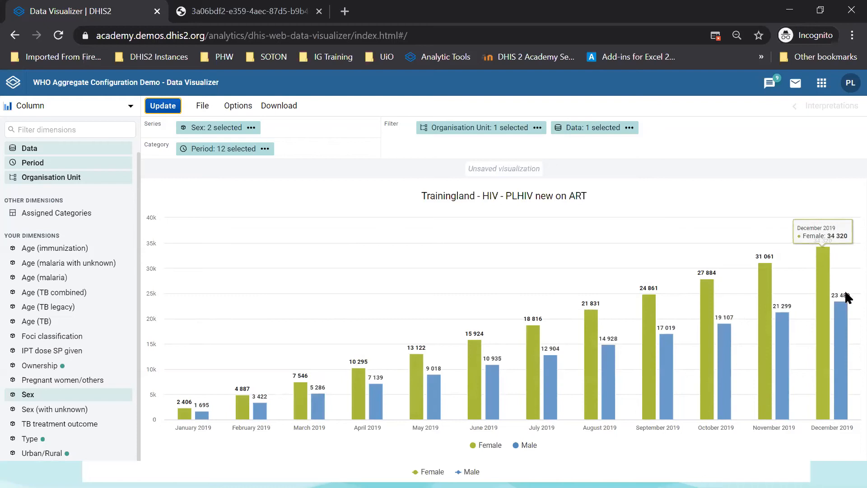
- Add a trend line to the cumulative column chart through its data options and update the chart
{"action": "left_click", "coordinate": [246, 106]}
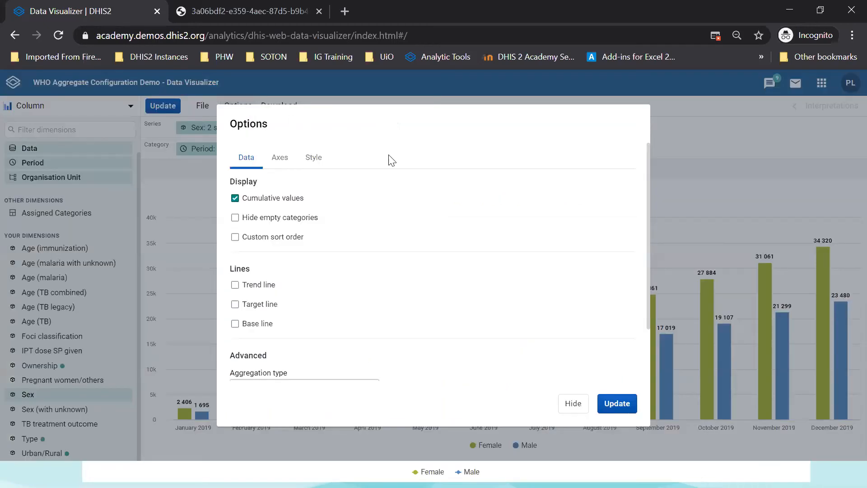
{"action": "left_click", "coordinate": [236, 285]}
{"action": "left_click", "coordinate": [615, 403]}
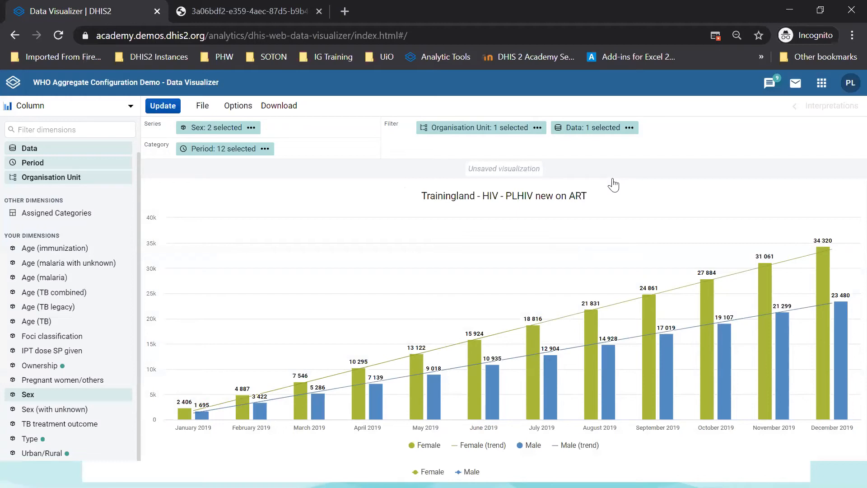
{"action": "left_click", "coordinate": [241, 105]}
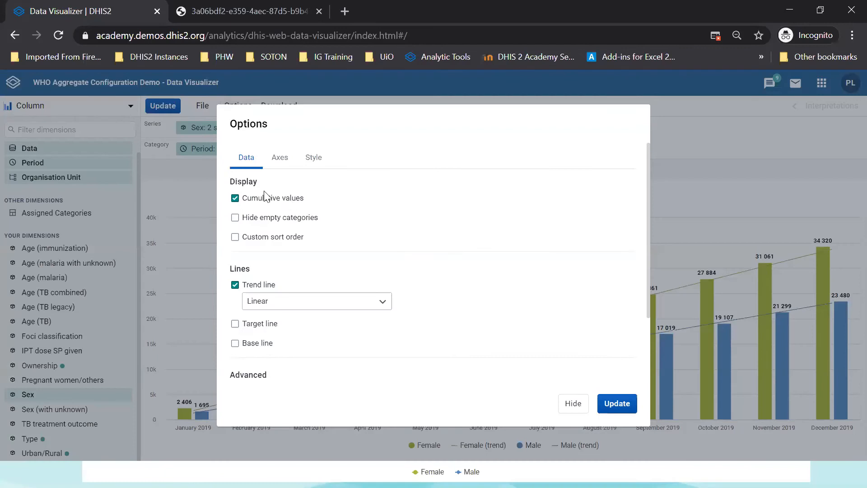
{"action": "left_click", "coordinate": [582, 411]}
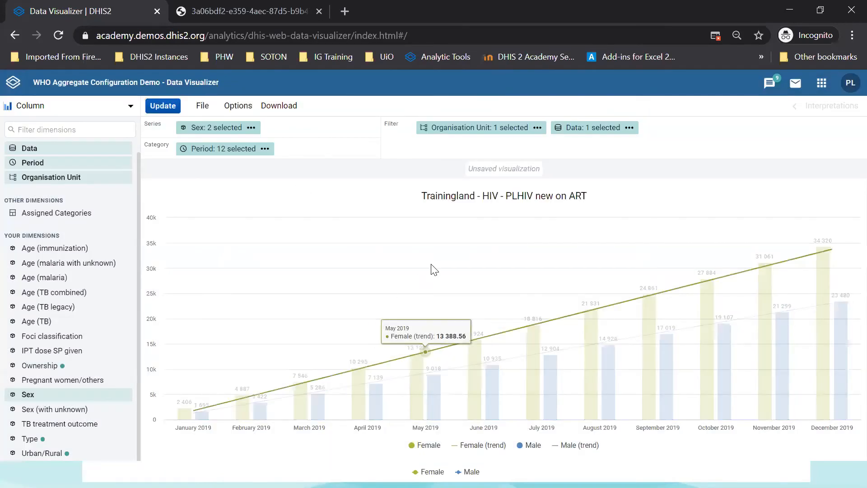
- Leave the current chart and start a new visualization, discarding the unsaved changes
{"action": "key", "text": "alt+Left"}
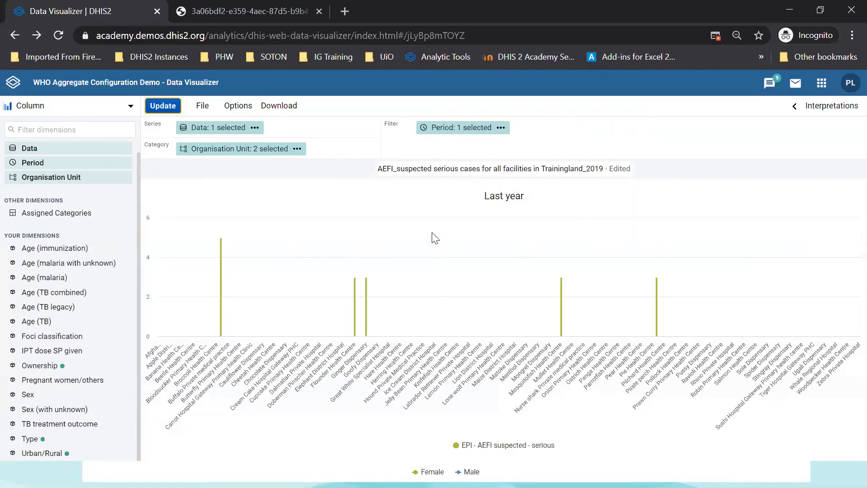
{"action": "left_click", "coordinate": [202, 106]}
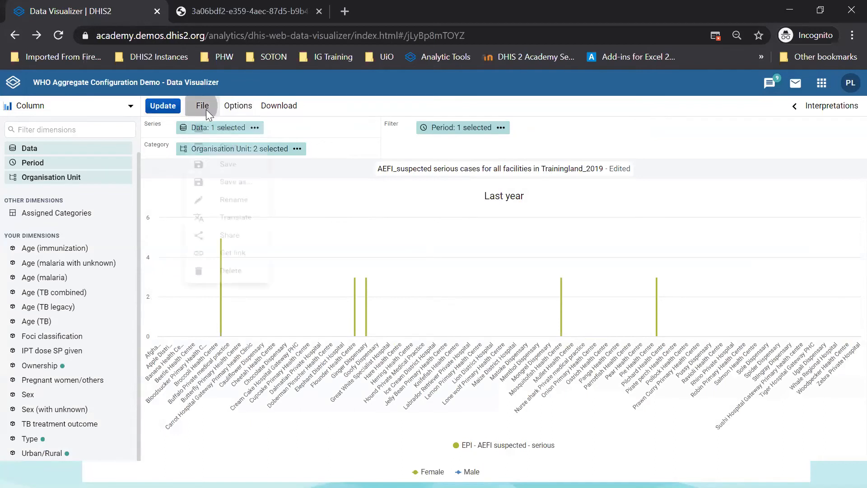
{"action": "left_click", "coordinate": [218, 134]}
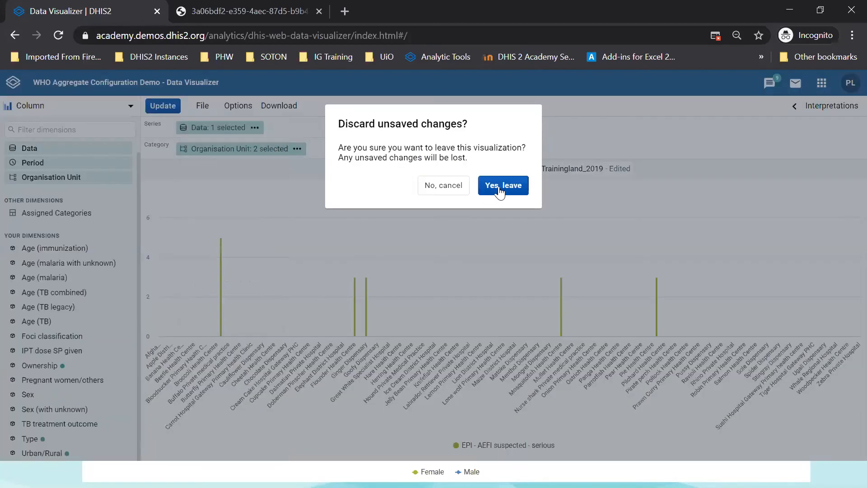
{"action": "left_click", "coordinate": [497, 187]}
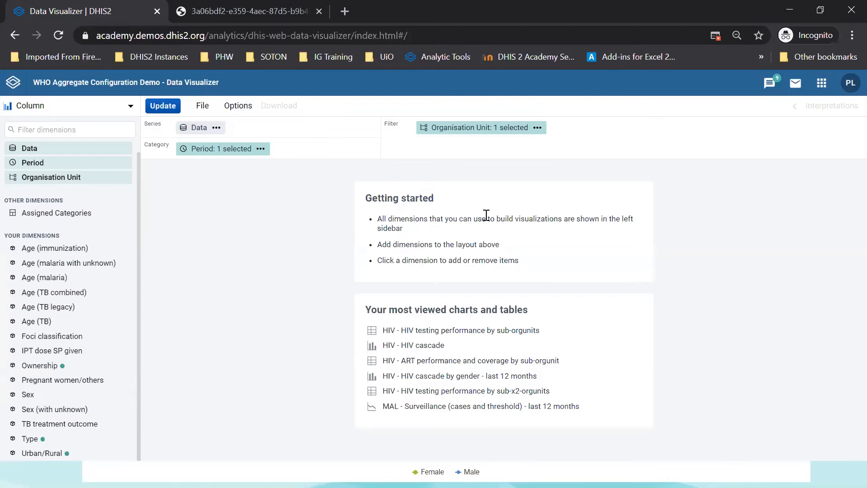
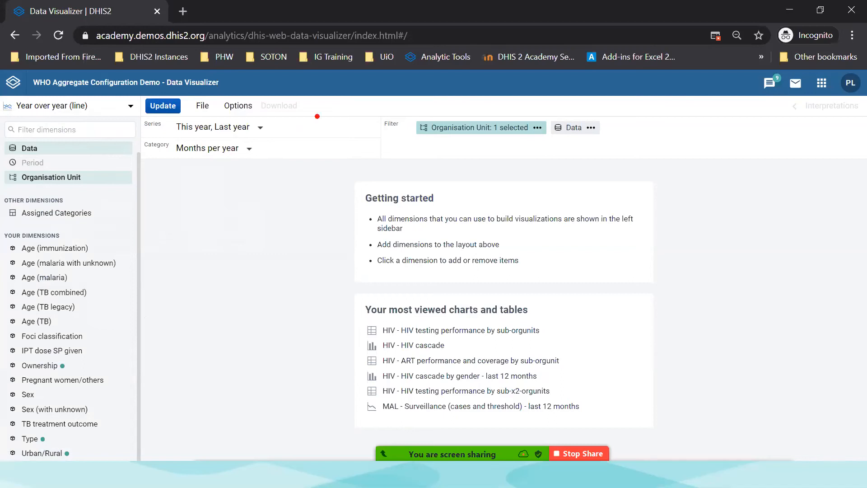
- Examine the year choices for the series and the period choices for the category of the year over year line chart
{"action": "mouse_move", "coordinate": [361, 110]}
{"action": "left_mouse_down"}
{"action": "mouse_move", "coordinate": [322, 99]}
{"action": "mouse_move", "coordinate": [120, 136]}
{"action": "mouse_move", "coordinate": [180, 185]}
{"action": "mouse_move", "coordinate": [359, 136]}
{"action": "mouse_move", "coordinate": [361, 111]}
{"action": "left_mouse_up"}
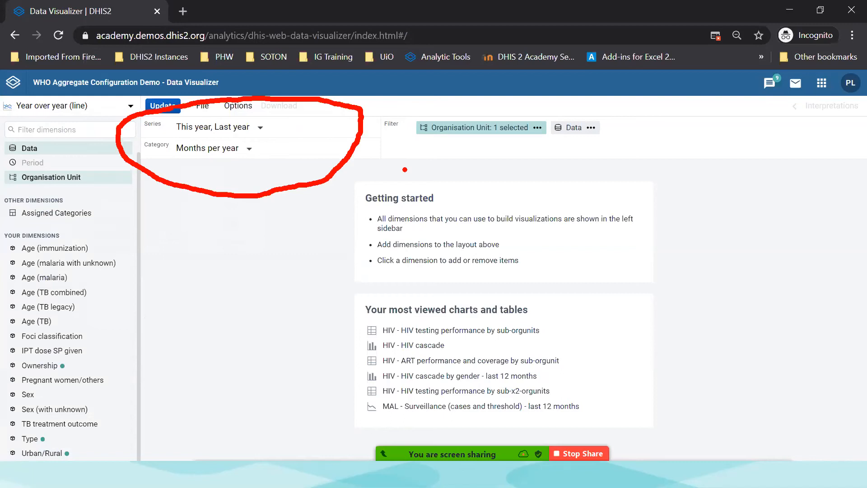
{"action": "key", "text": "Escape"}
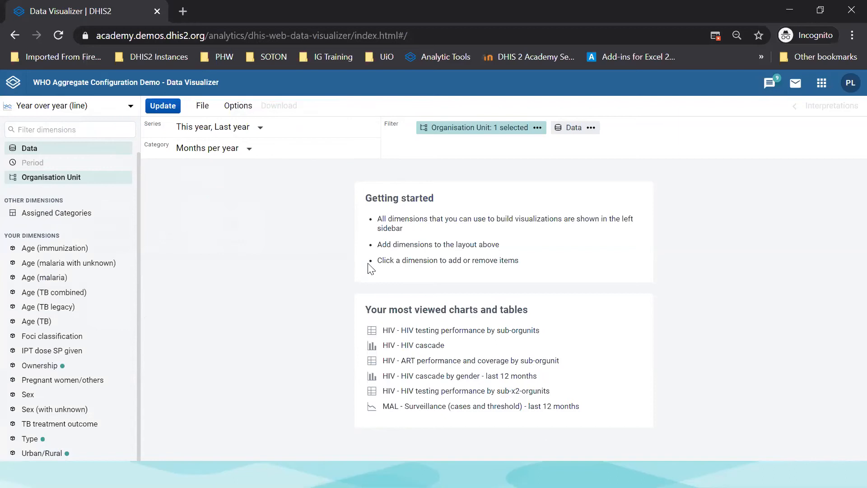
{"action": "left_click", "coordinate": [252, 130]}
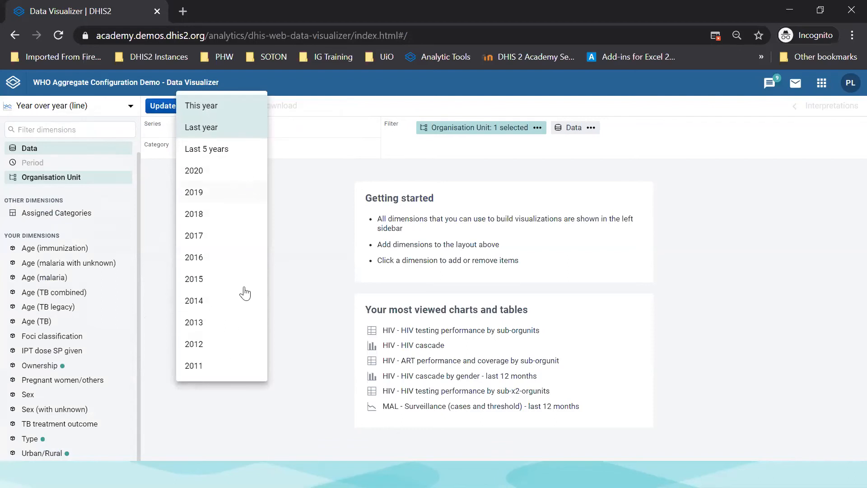
{"action": "left_click", "coordinate": [301, 182]}
{"action": "left_click", "coordinate": [228, 153]}
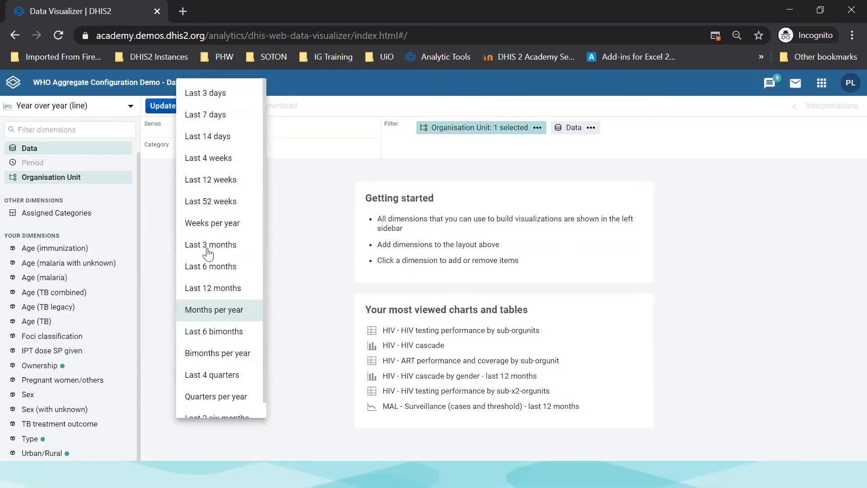
{"action": "scroll", "coordinate": [208, 254], "scroll_direction": "down", "scroll_amount": 1}
{"action": "scroll", "coordinate": [208, 255], "scroll_direction": "up", "scroll_amount": 1}
{"action": "left_click", "coordinate": [309, 287]}
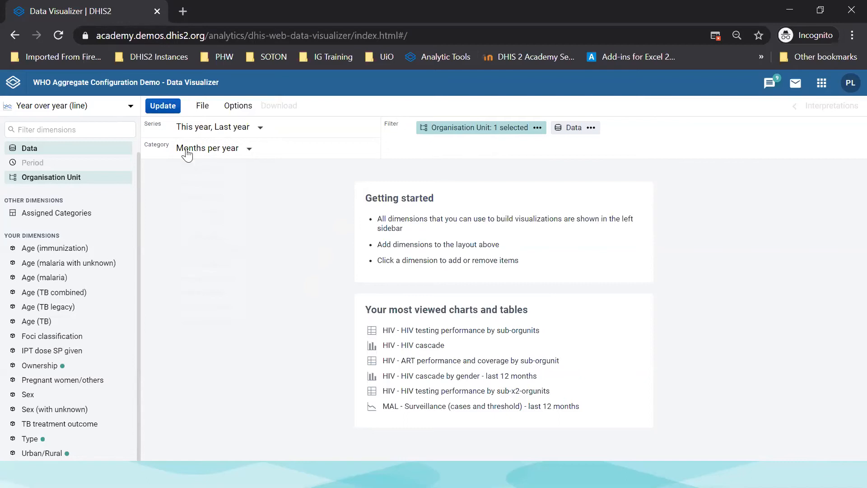
- Add the EPI - BCG coverage (%) indicator from the Immunization - coverages group as the year over year chart's data
{"action": "left_click", "coordinate": [55, 146]}
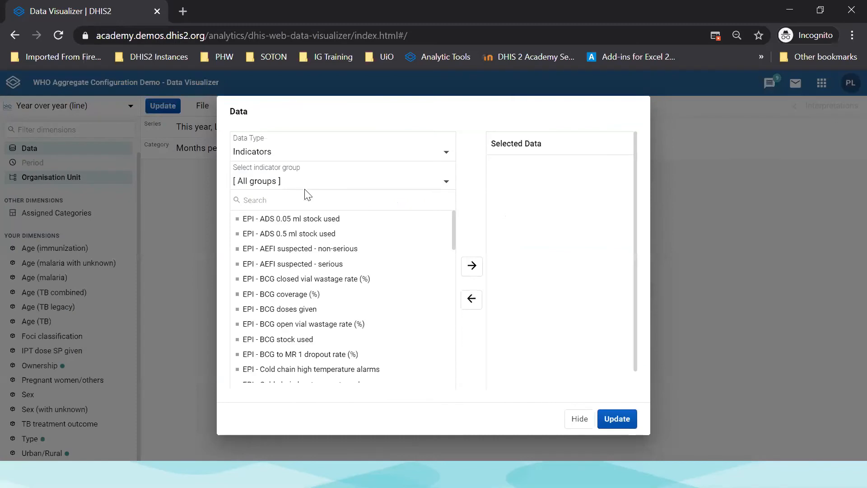
{"action": "left_click", "coordinate": [323, 183]}
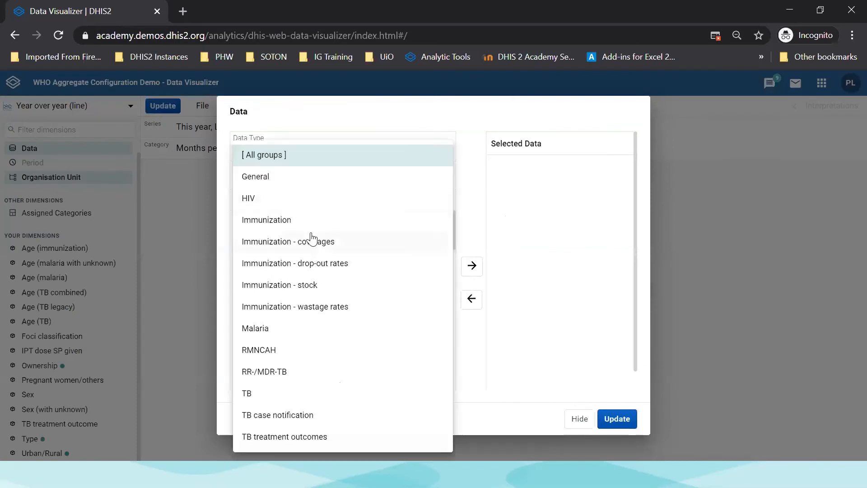
{"action": "left_click", "coordinate": [312, 240]}
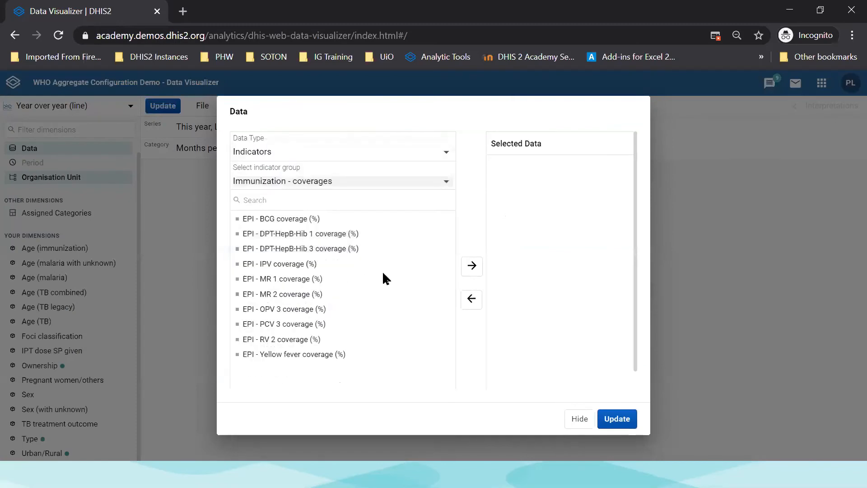
{"action": "double_click", "coordinate": [293, 218]}
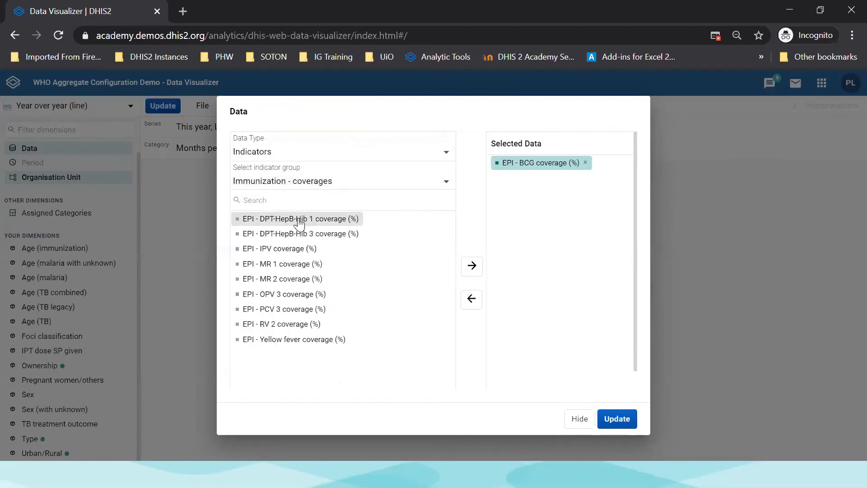
{"action": "left_click", "coordinate": [572, 422]}
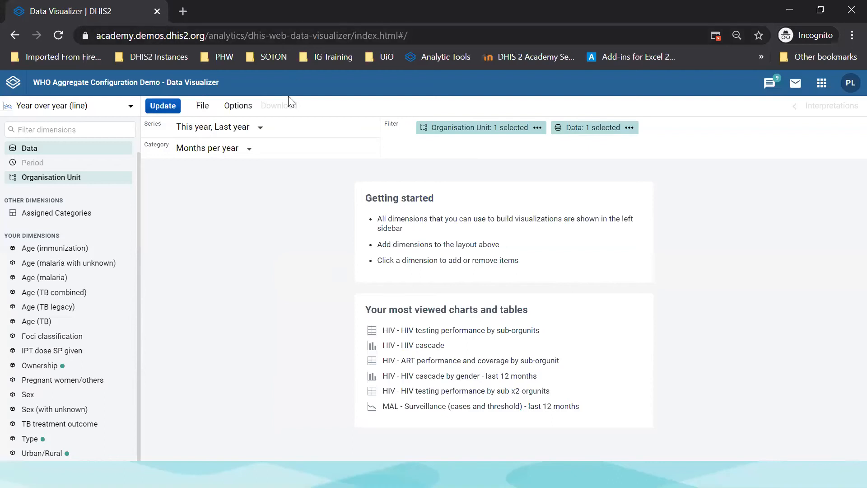
- Set the series to the years 2019, 2018 and 2017, deselecting This year and Last year
{"action": "left_click", "coordinate": [256, 130]}
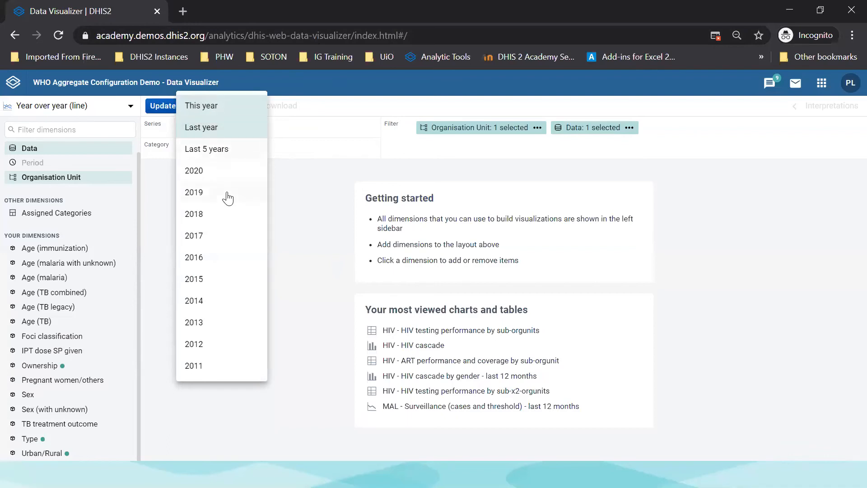
{"action": "left_click", "coordinate": [229, 238]}
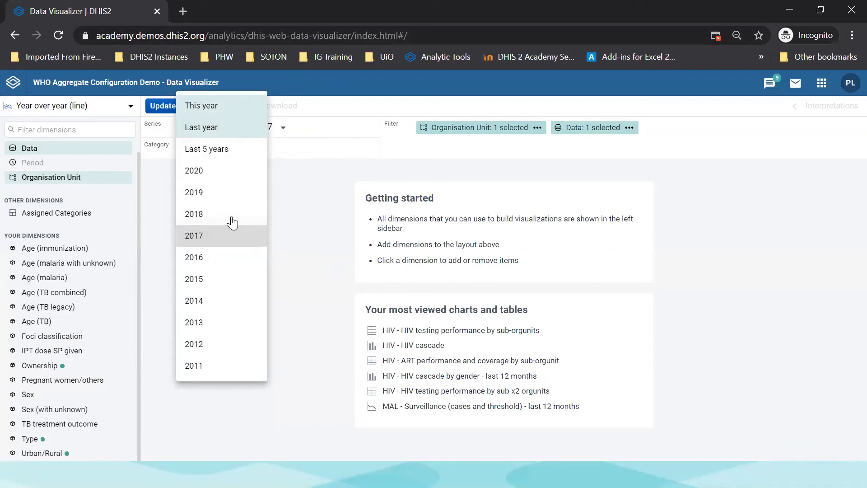
{"action": "left_click", "coordinate": [230, 216]}
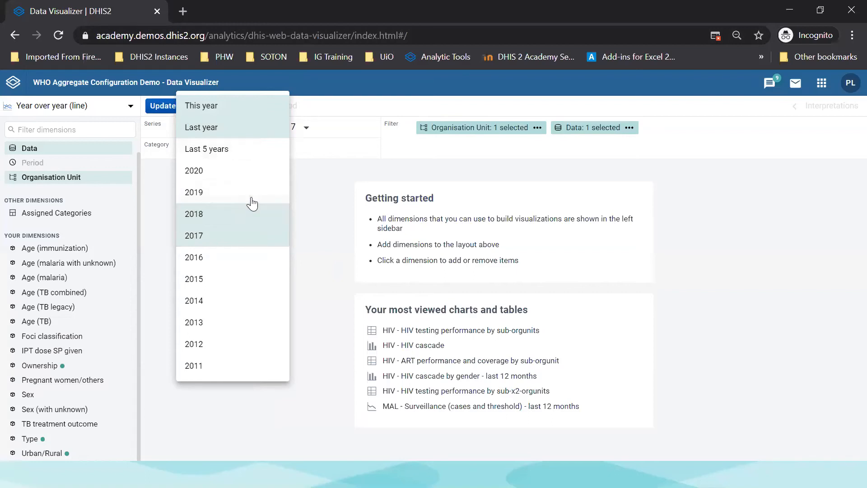
{"action": "left_click", "coordinate": [252, 202]}
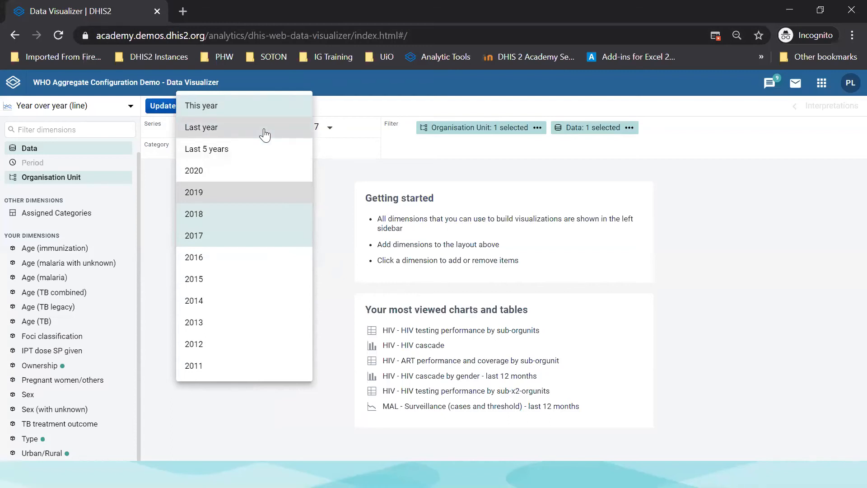
{"action": "left_click", "coordinate": [271, 109]}
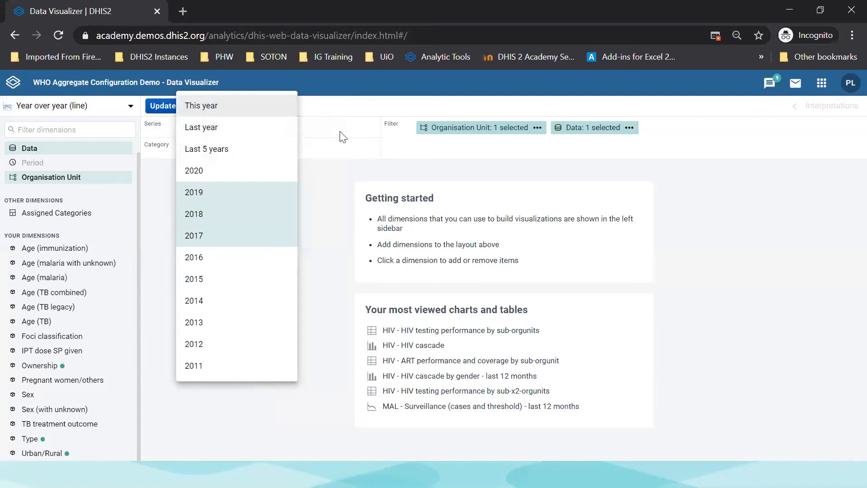
{"action": "left_click", "coordinate": [351, 155]}
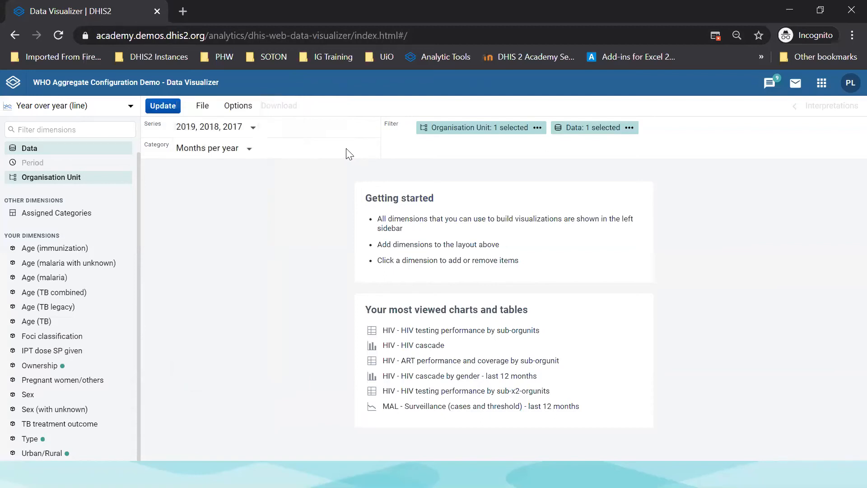
- Keep Months per year as the category and generate the year over year line chart
{"action": "left_click", "coordinate": [247, 153]}
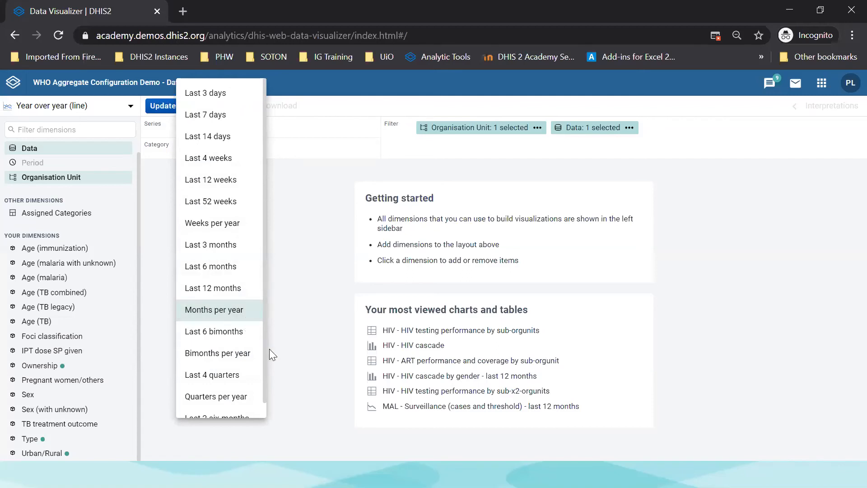
{"action": "scroll", "coordinate": [267, 368], "scroll_direction": "down", "scroll_amount": 1}
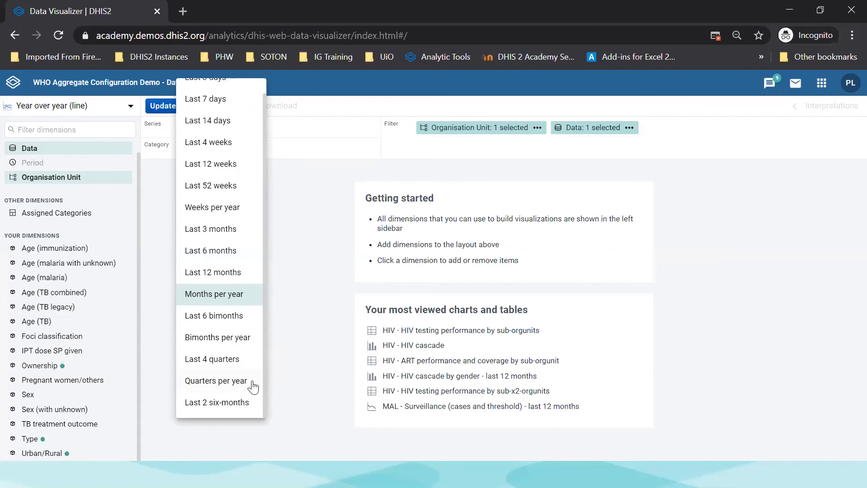
{"action": "left_click", "coordinate": [241, 296]}
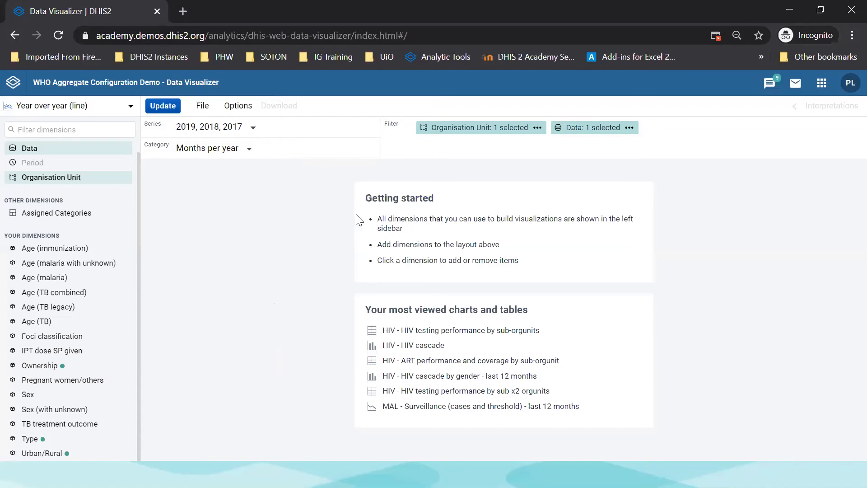
{"action": "left_click", "coordinate": [169, 110]}
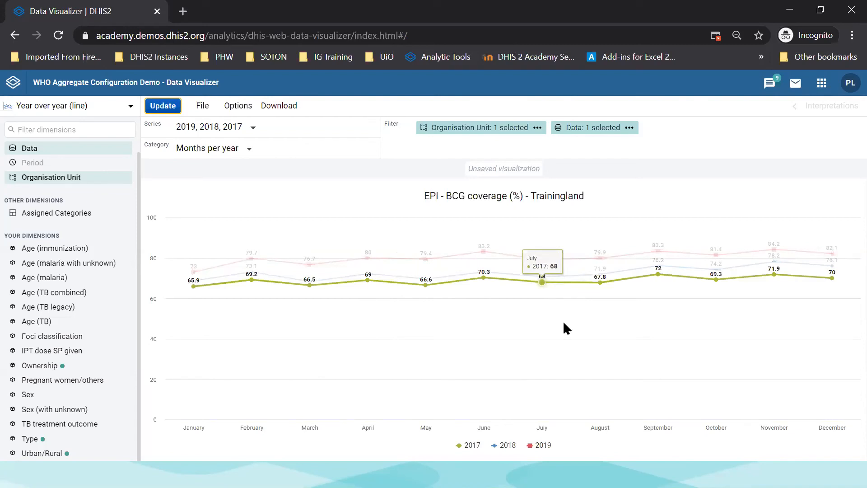
- Open a second Data Visualizer in a new browser tab and set its visualization type to Line
{"action": "key", "text": "ctrl+l"}
{"action": "key", "text": "alt+Return"}
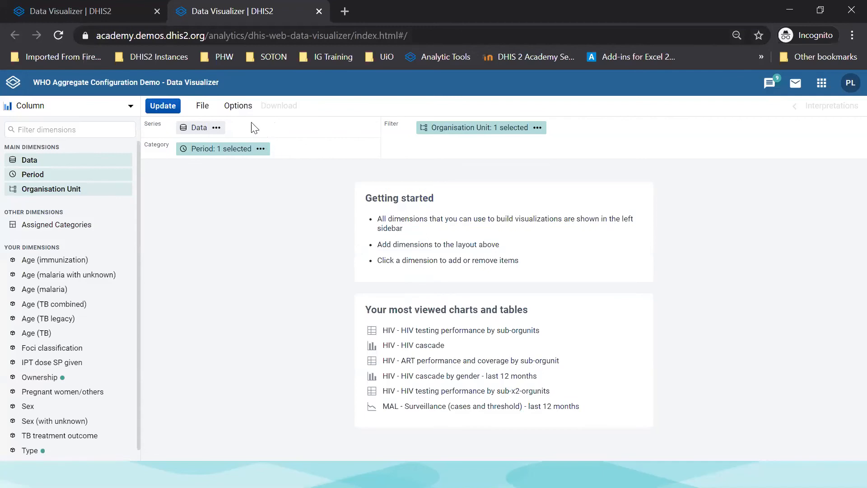
{"action": "left_click", "coordinate": [130, 106]}
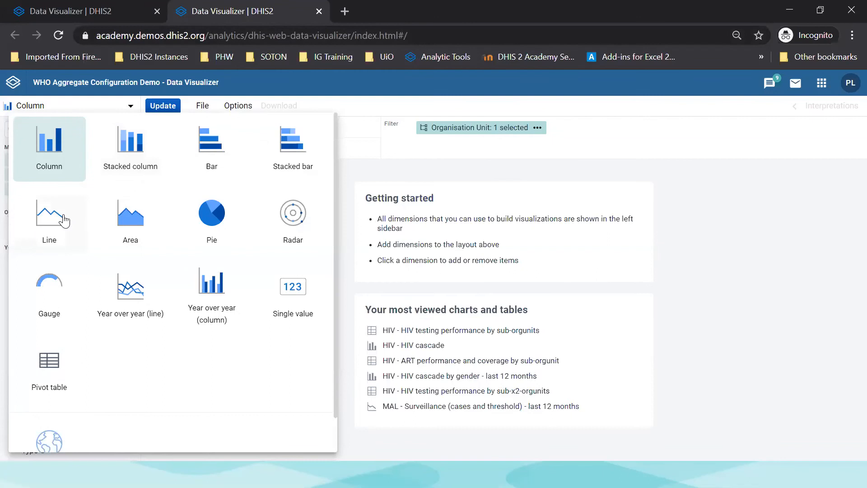
{"action": "left_click", "coordinate": [64, 221]}
- Add the EPI - BCG coverage (%) indicator from the Immunization - coverages group to the new line chart's data
{"action": "left_click", "coordinate": [30, 162]}
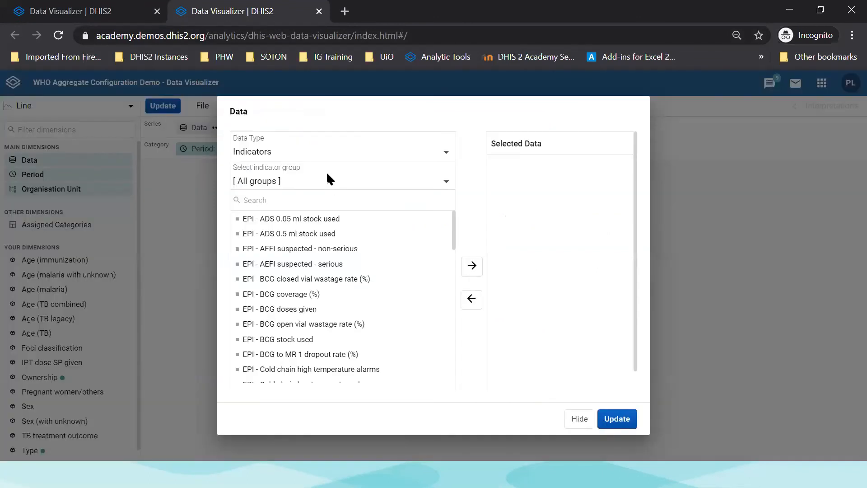
{"action": "left_click", "coordinate": [325, 183]}
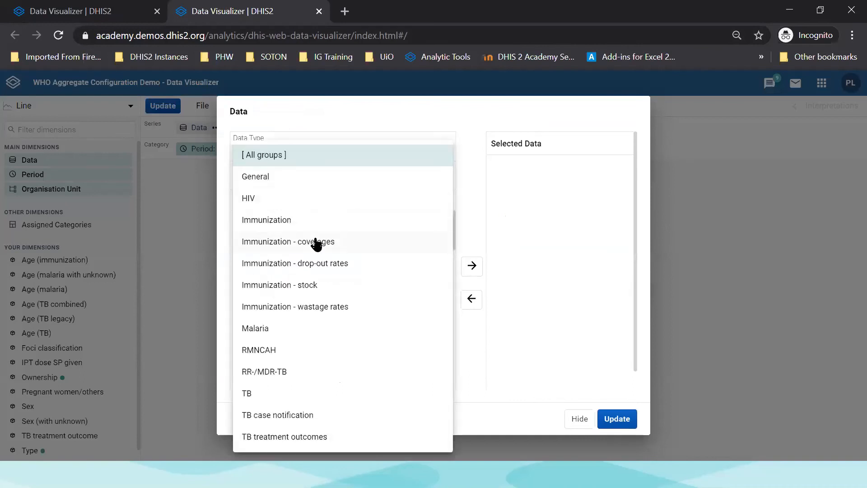
{"action": "left_click", "coordinate": [316, 244]}
{"action": "double_click", "coordinate": [289, 218]}
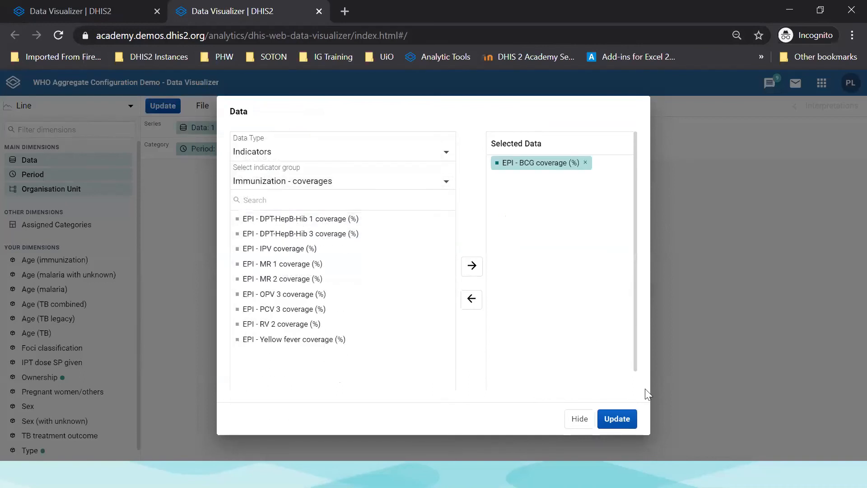
{"action": "left_click", "coordinate": [568, 413]}
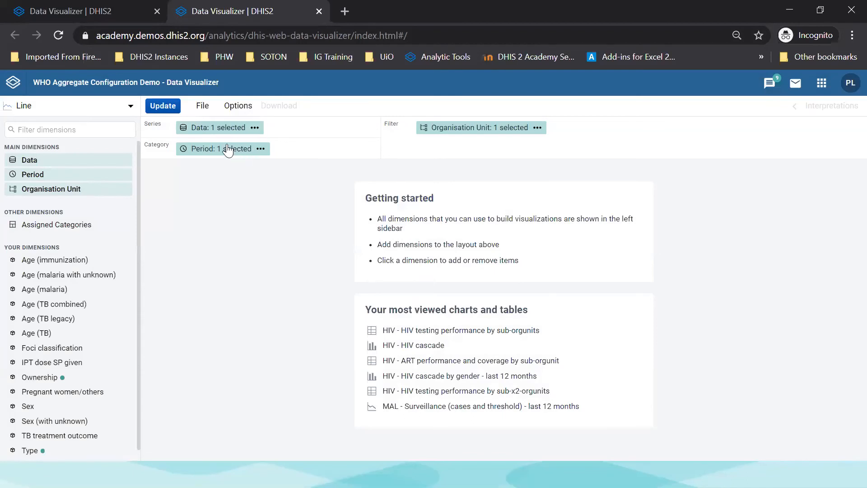
- Try swapping the Period and Data dimensions between category and series, and restore the original layout
{"action": "left_click_drag", "start_coordinate": [228, 150], "coordinate": [237, 130]}
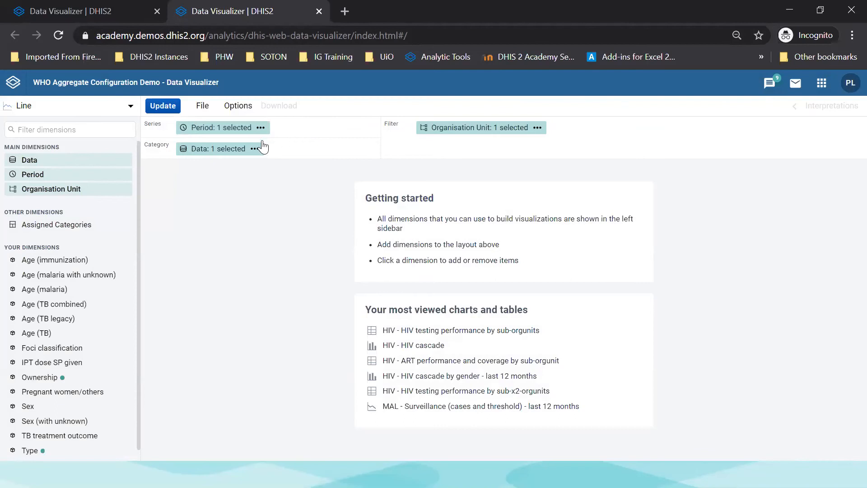
{"action": "left_click_drag", "start_coordinate": [246, 129], "coordinate": [246, 141]}
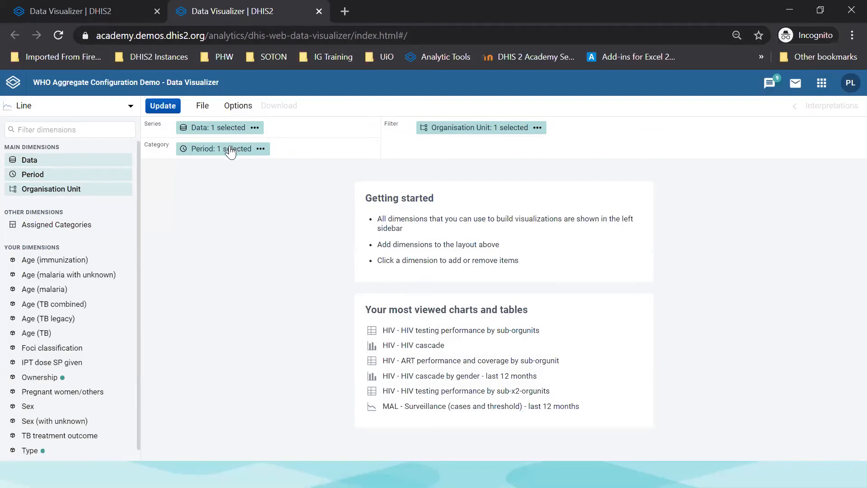
- Replace the line chart's Last 12 months period with the fixed monthly periods January through December 2017
{"action": "left_click", "coordinate": [231, 151]}
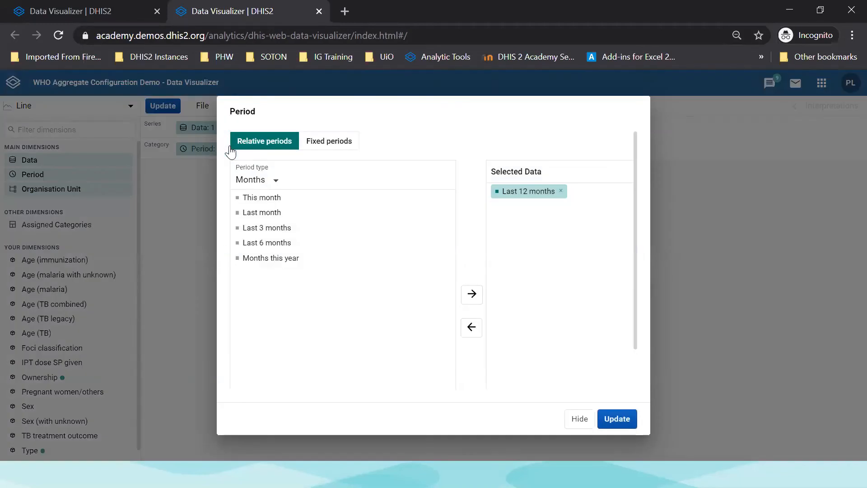
{"action": "left_click", "coordinate": [320, 142]}
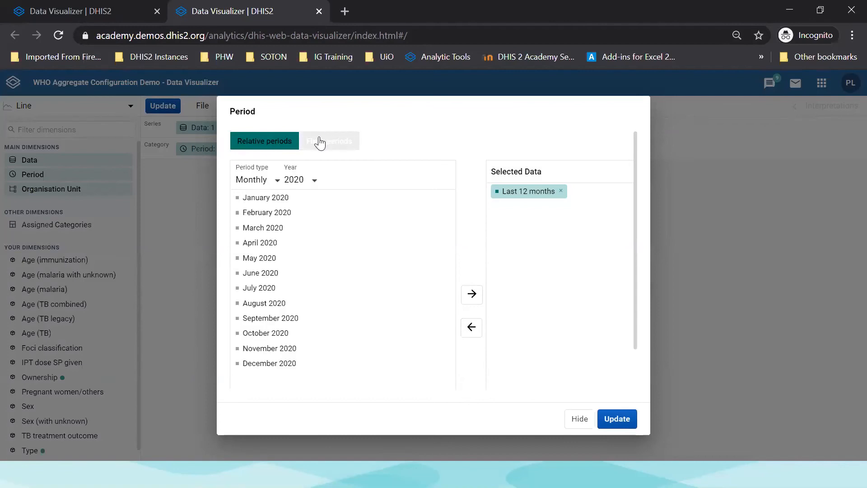
{"action": "left_click", "coordinate": [294, 180]}
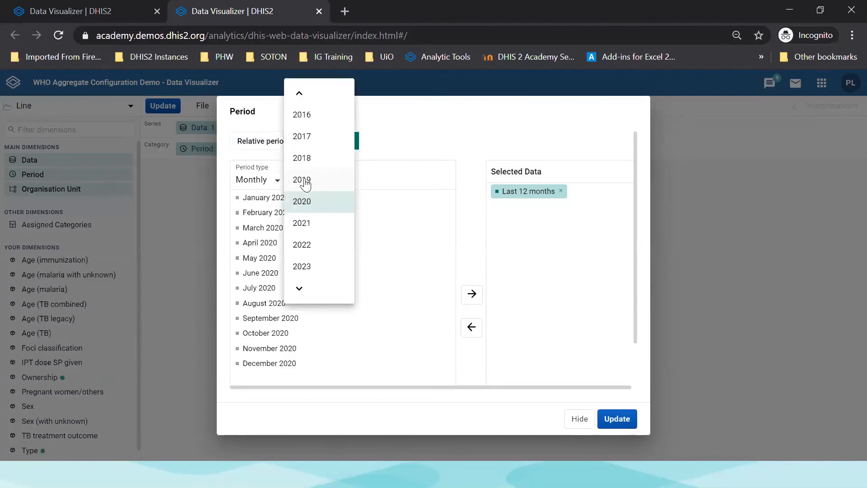
{"action": "left_click", "coordinate": [321, 142]}
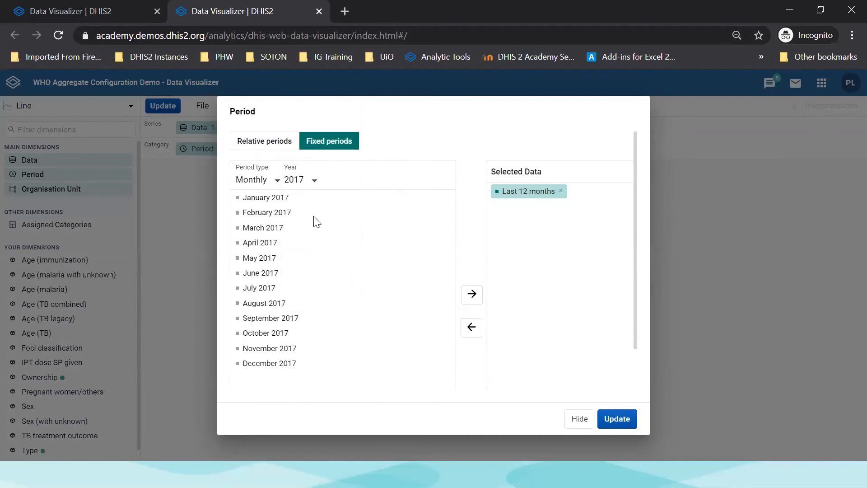
{"action": "left_click", "coordinate": [284, 198]}
{"action": "left_click", "coordinate": [285, 363], "text": "shift"}
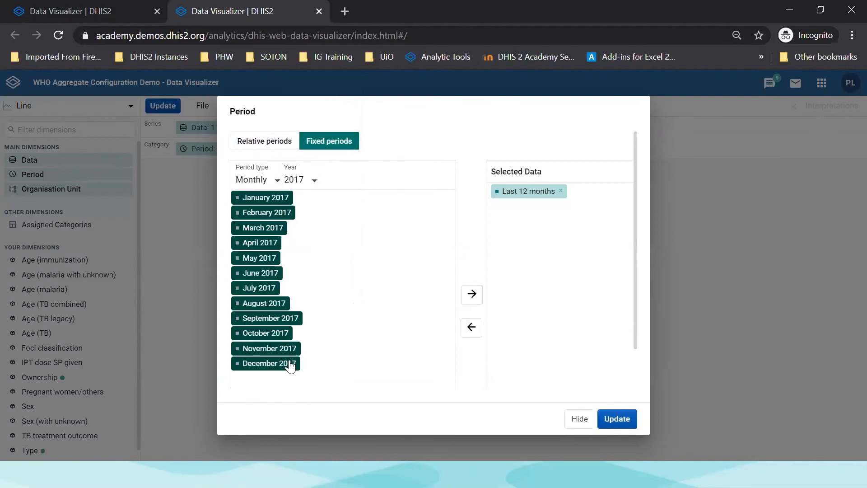
{"action": "left_click", "coordinate": [561, 192]}
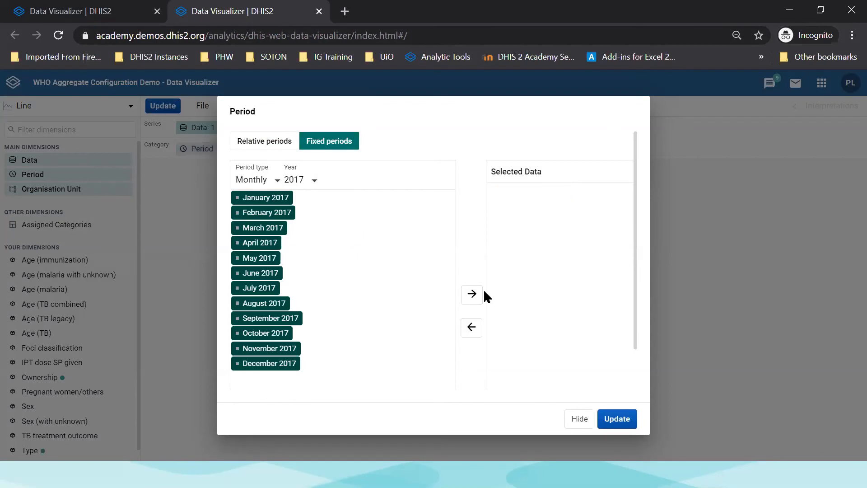
{"action": "left_click", "coordinate": [471, 294]}
- Add all monthly periods from January to December 2018 to the line chart's selected periods
{"action": "left_click", "coordinate": [298, 180]}
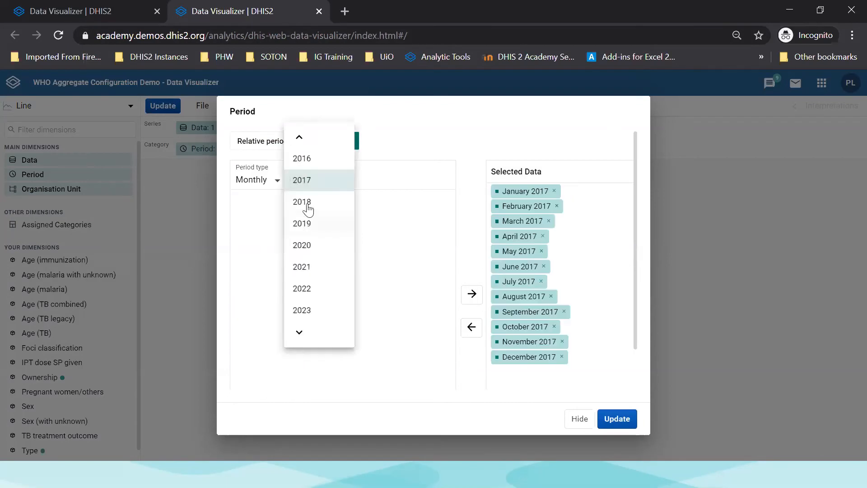
{"action": "left_click", "coordinate": [301, 201]}
{"action": "left_click", "coordinate": [288, 200]}
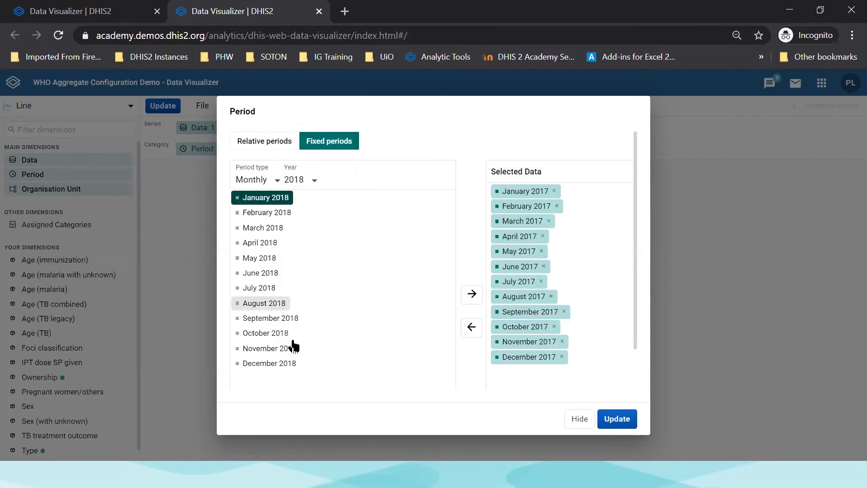
{"action": "left_click", "coordinate": [290, 366], "text": "shift"}
{"action": "left_click", "coordinate": [472, 294]}
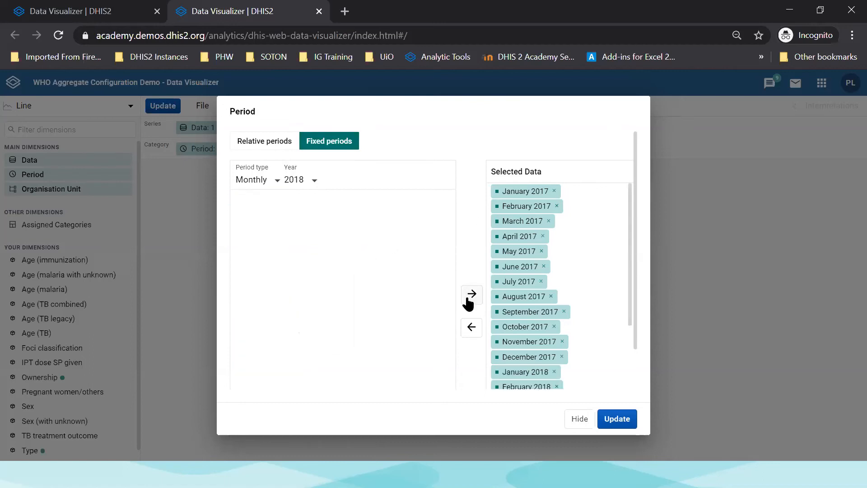
- Add January through December 2019 to the selected monthly periods and generate the line chart
{"action": "left_click", "coordinate": [300, 183]}
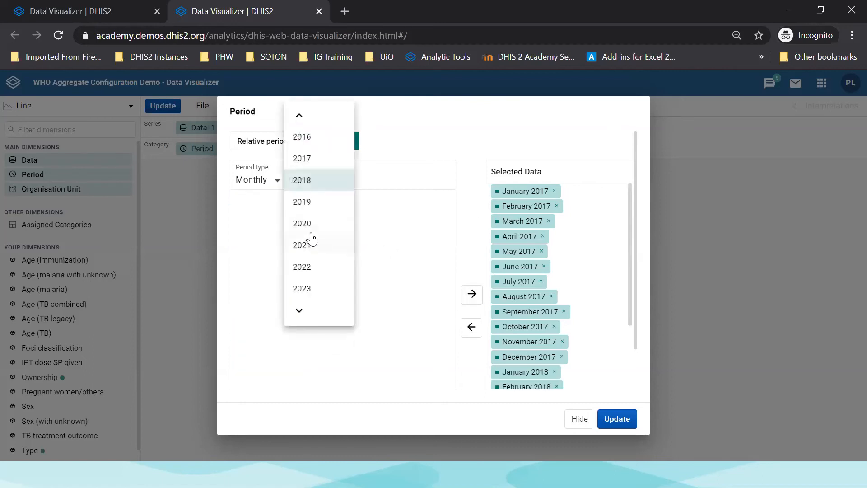
{"action": "left_click", "coordinate": [303, 202]}
{"action": "left_click", "coordinate": [280, 199]}
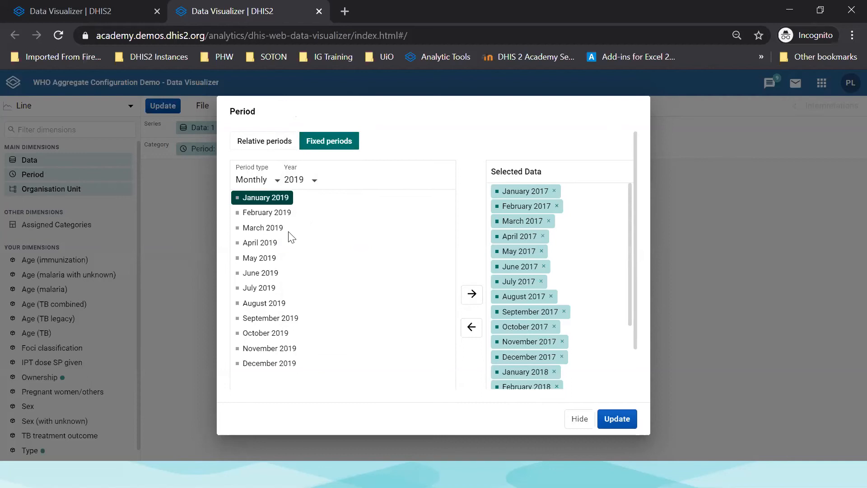
{"action": "left_click", "coordinate": [296, 364], "text": "shift"}
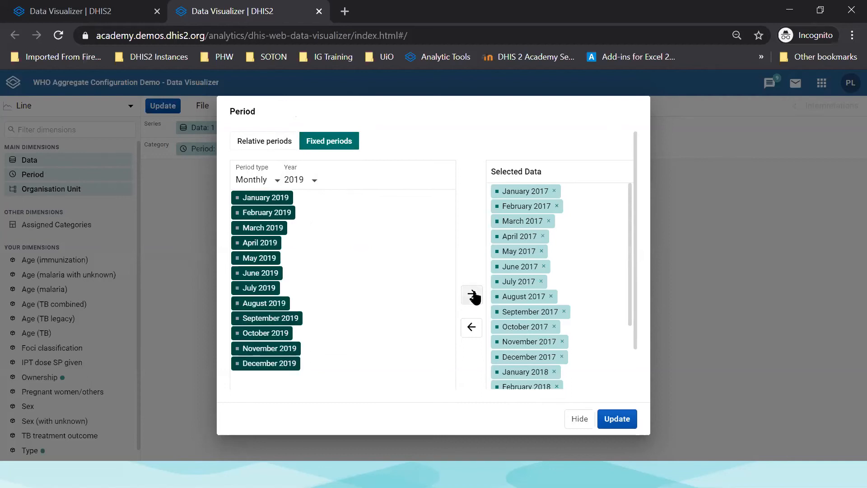
{"action": "left_click", "coordinate": [472, 295]}
{"action": "left_click", "coordinate": [580, 419]}
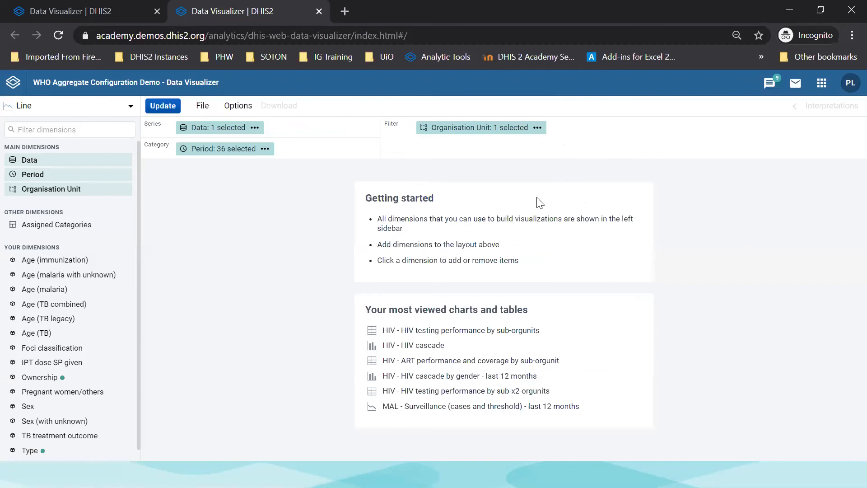
{"action": "left_click", "coordinate": [171, 105]}
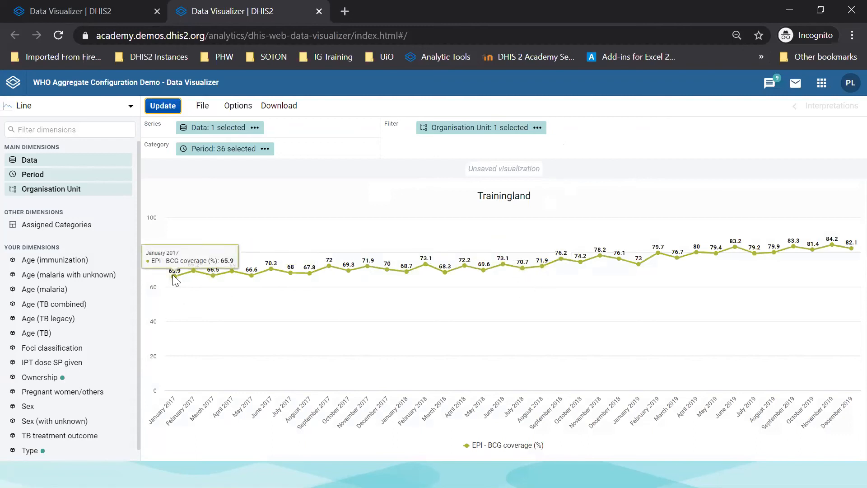
- Compare the BCG coverage trend in the year over year chart with the monthly 2017–2019 line chart in the other browser tab
{"action": "left_click", "coordinate": [105, 11]}
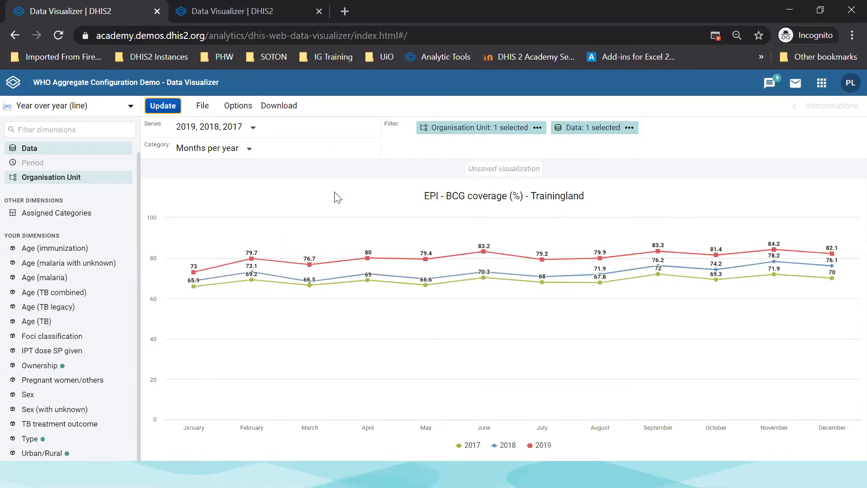
{"action": "left_click", "coordinate": [242, 11]}
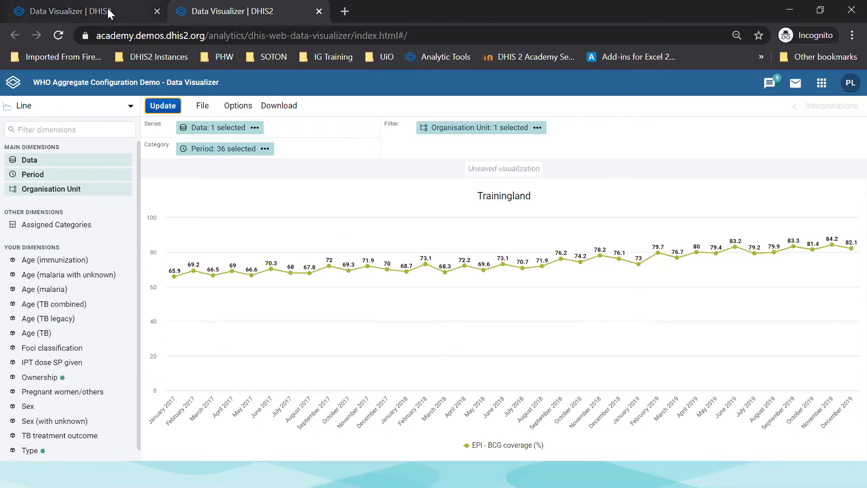
{"action": "left_click", "coordinate": [110, 12]}
{"action": "left_click", "coordinate": [242, 12]}
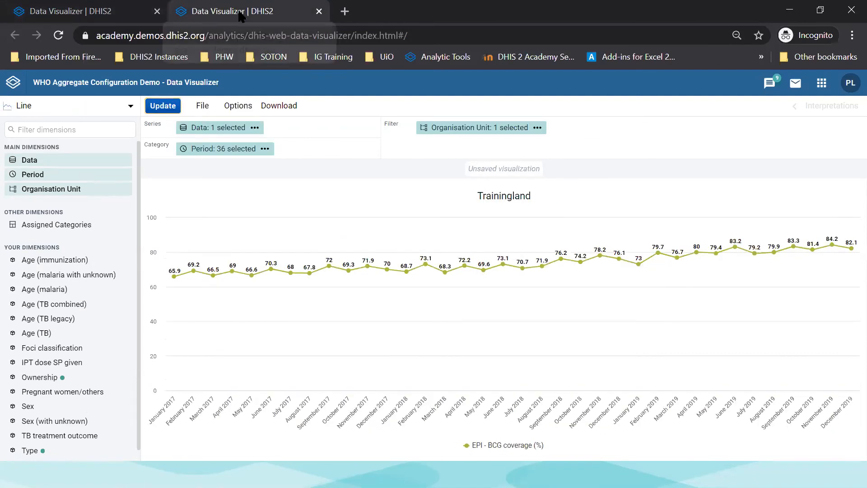
{"action": "left_click", "coordinate": [109, 13]}
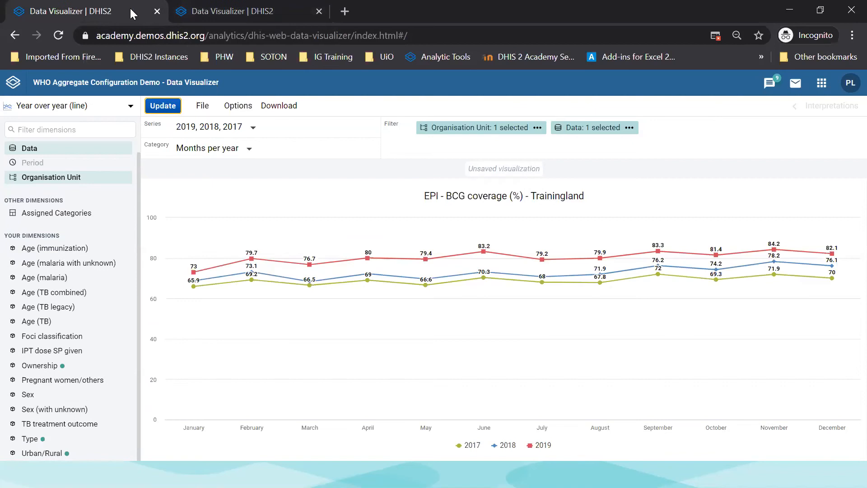
{"action": "left_click", "coordinate": [221, 14]}
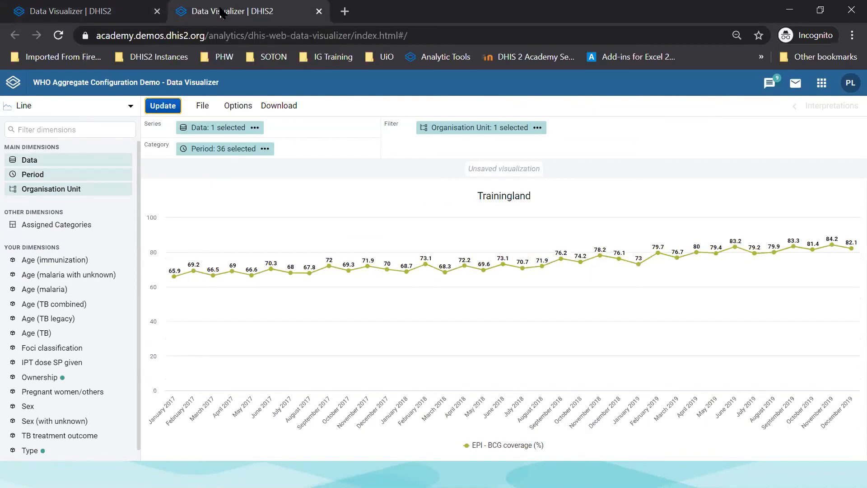
{"action": "left_click", "coordinate": [106, 14]}
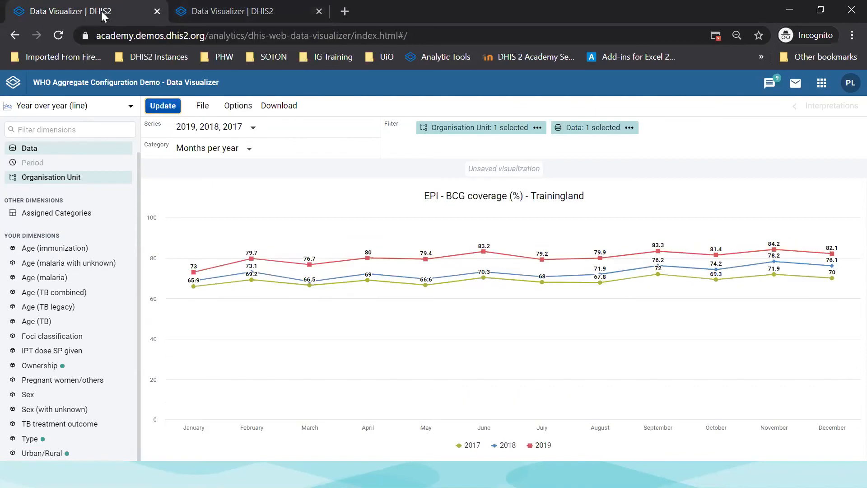
{"action": "left_click", "coordinate": [215, 14]}
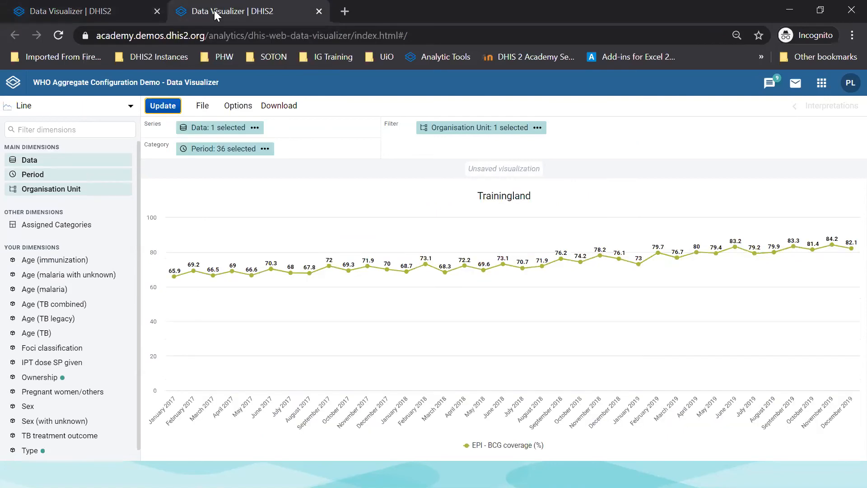
{"action": "left_click", "coordinate": [103, 15]}
{"action": "mouse_move", "coordinate": [412, 298]}
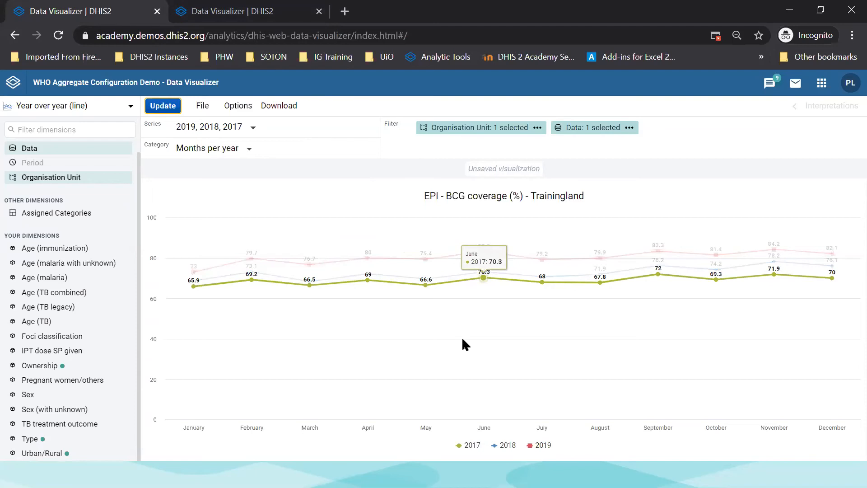
{"action": "left_click", "coordinate": [271, 9]}
{"action": "left_click", "coordinate": [90, 10]}
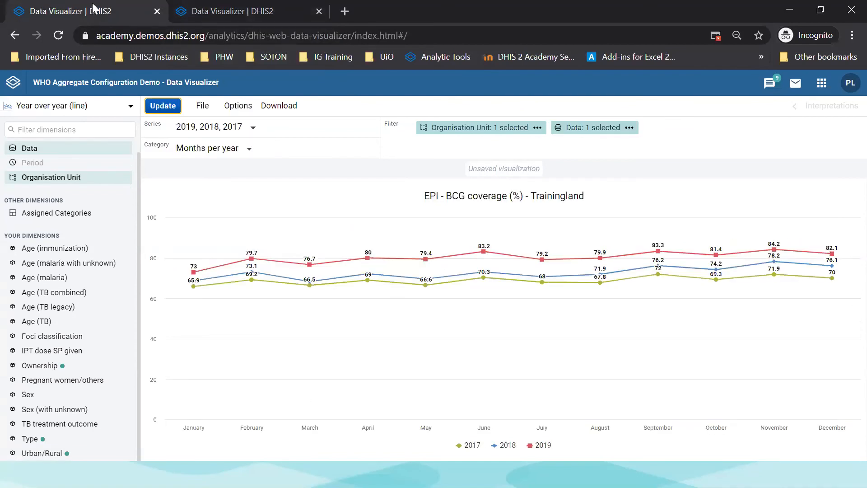
{"action": "left_click", "coordinate": [212, 10]}
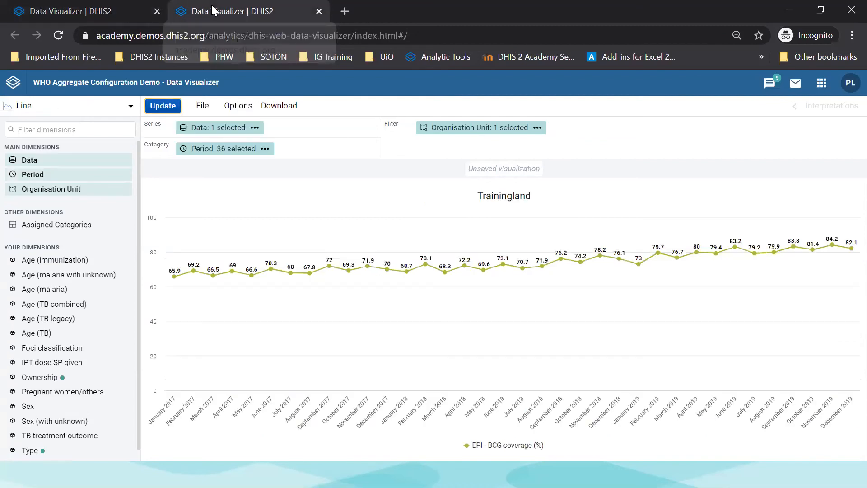
- Examine the April values for each year in the year over year chart and locate the same months in the regular line chart
{"action": "left_click", "coordinate": [100, 9]}
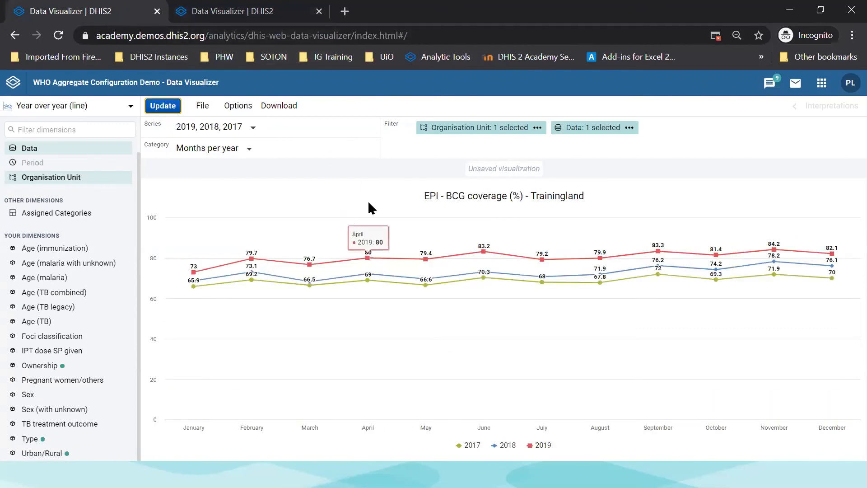
{"action": "mouse_move", "coordinate": [371, 265]}
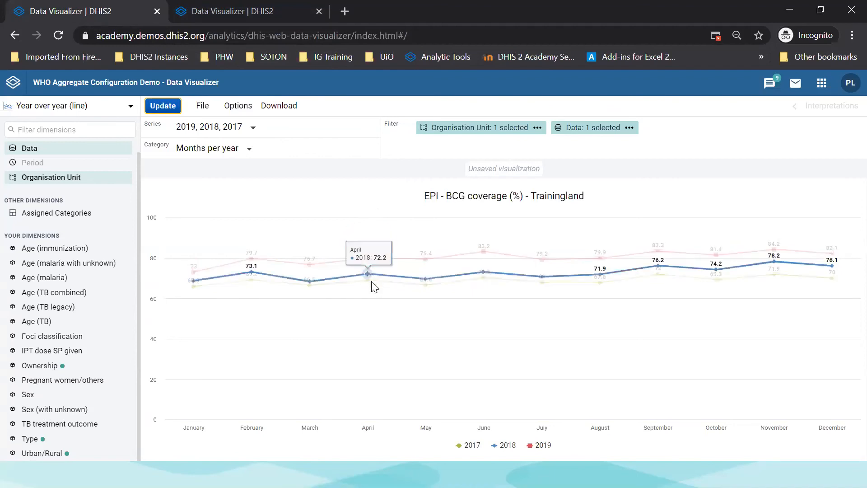
{"action": "mouse_move", "coordinate": [372, 284]}
{"action": "left_click", "coordinate": [231, 12]}
{"action": "mouse_move", "coordinate": [240, 279]}
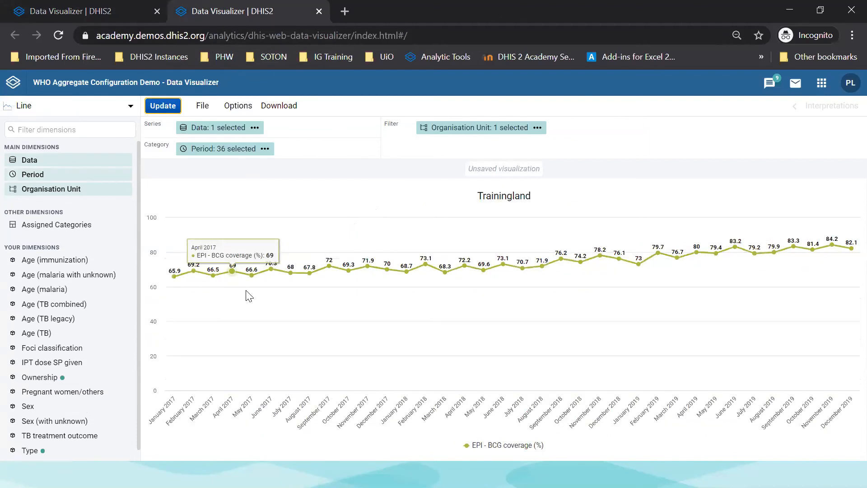
{"action": "mouse_move", "coordinate": [468, 279]}
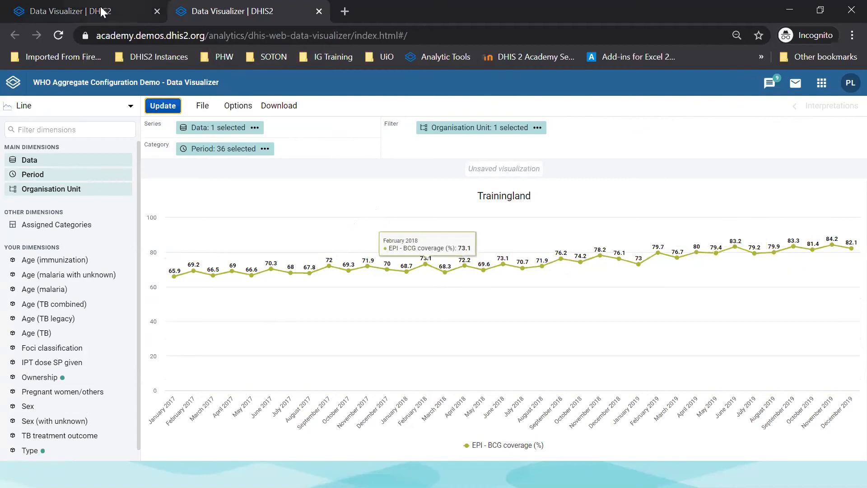
- Review how the year over year chart's yearly series and Months per year category differ from the regular line chart's layout
{"action": "key", "text": "ctrl+shift+Tab"}
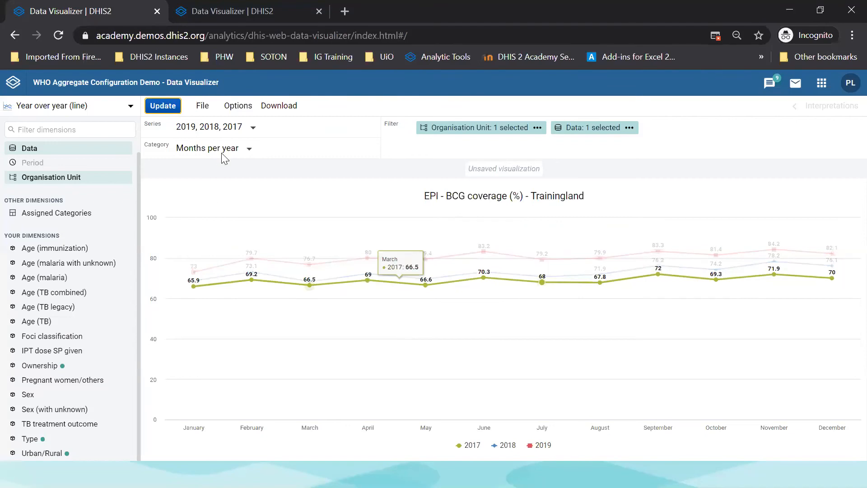
{"action": "left_click", "coordinate": [220, 11]}
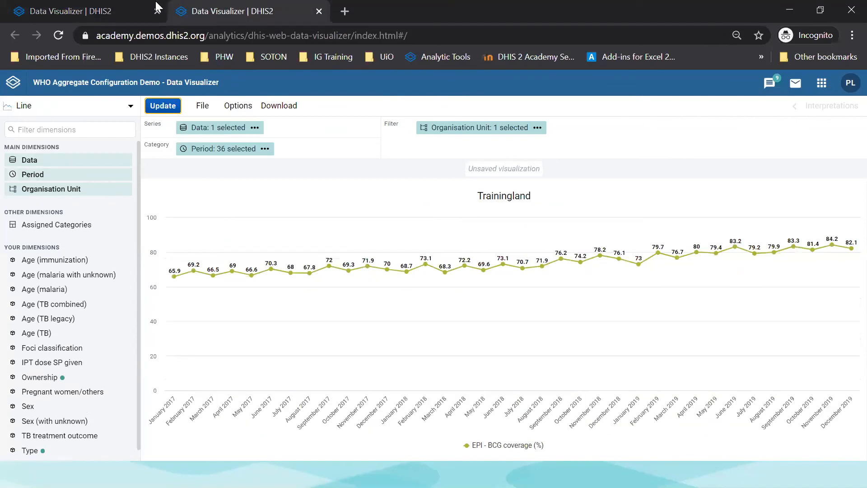
{"action": "left_click", "coordinate": [125, 15]}
{"action": "left_click", "coordinate": [221, 15]}
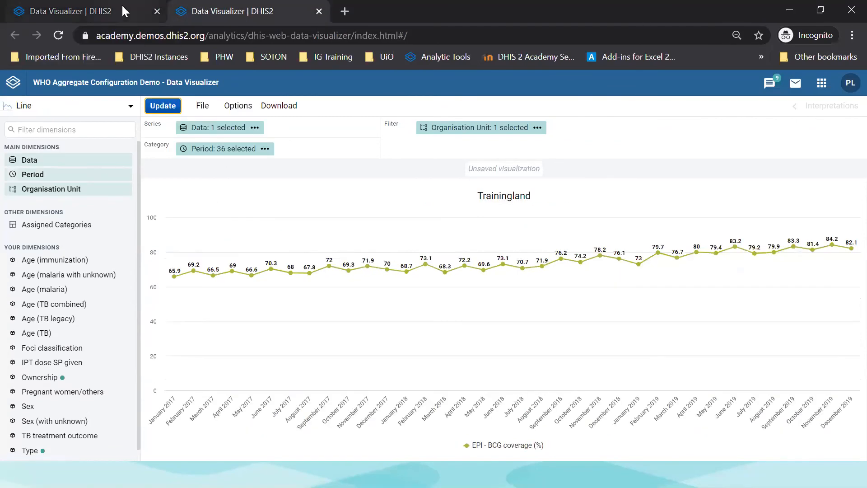
{"action": "left_click", "coordinate": [122, 7]}
{"action": "left_click", "coordinate": [220, 12]}
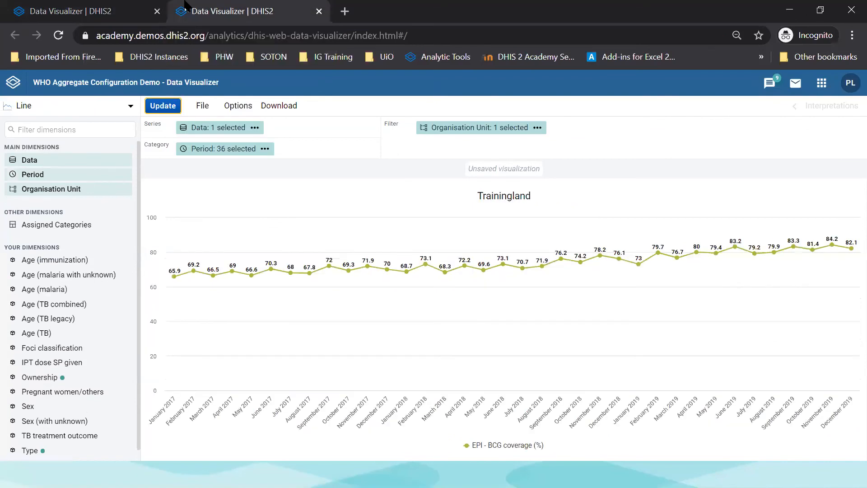
{"action": "left_click", "coordinate": [133, 10]}
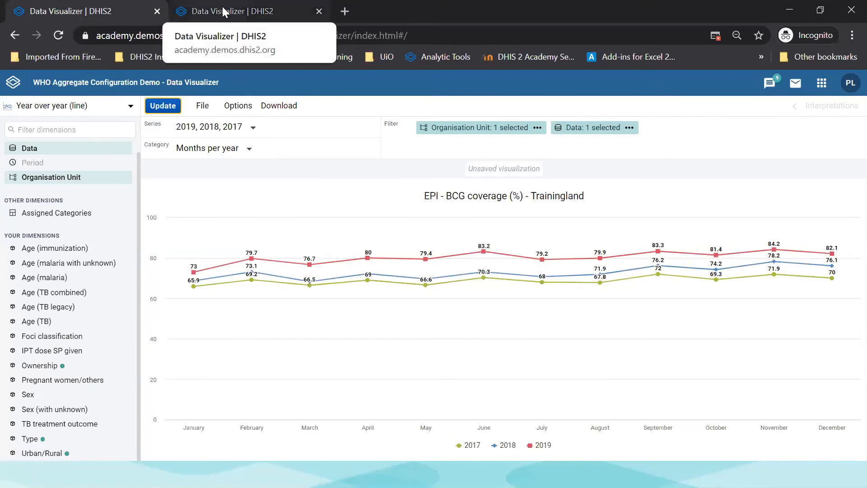
{"action": "left_click", "coordinate": [224, 12]}
{"action": "left_click", "coordinate": [117, 13]}
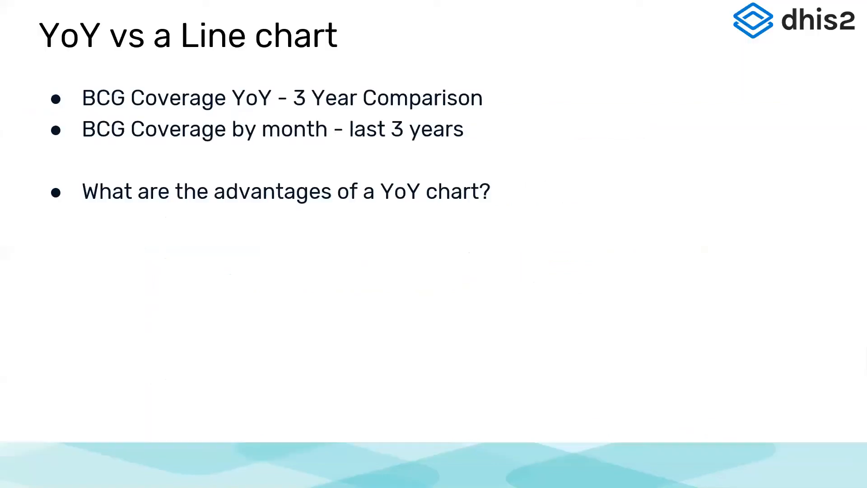
{"action": "key", "text": "Right"}
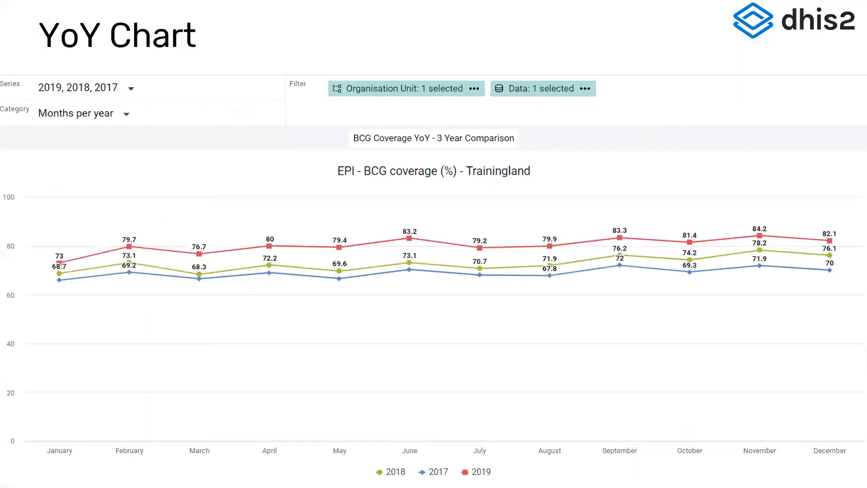
{"action": "key", "text": "Right"}
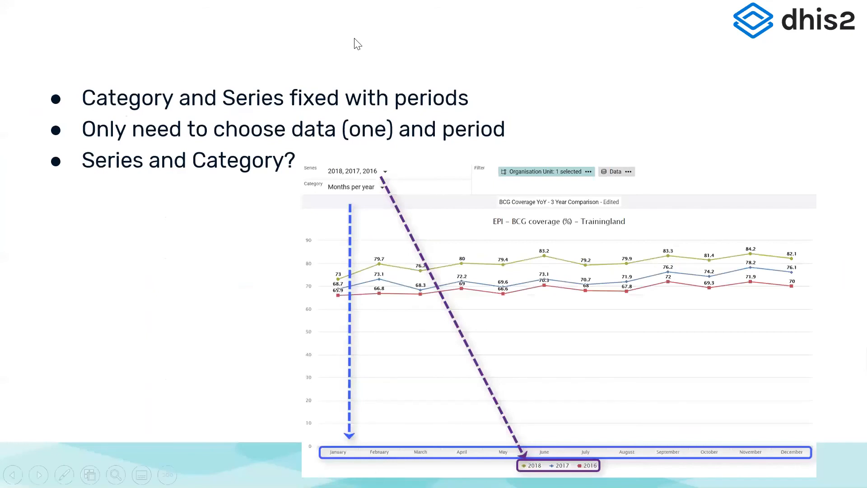